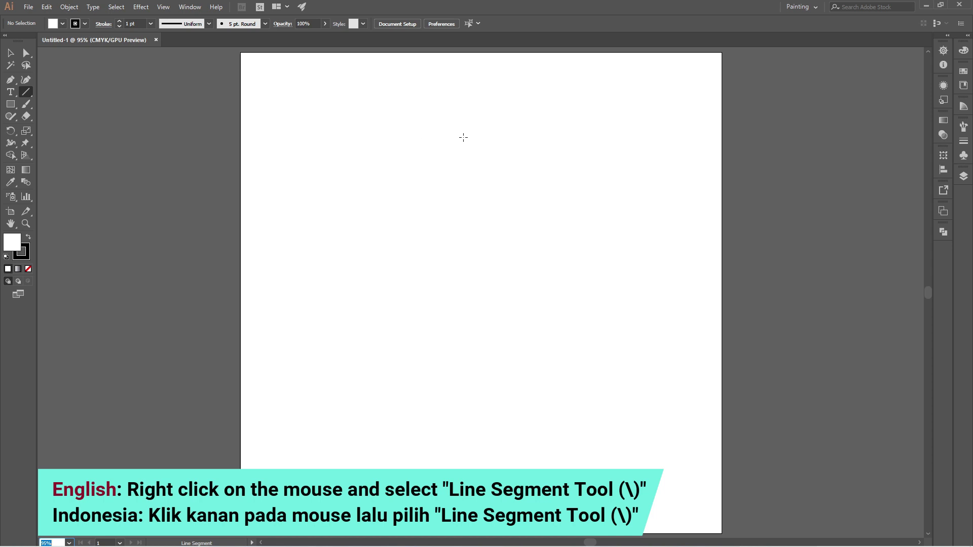
Step: Draw a vertical line about 635 px long, centred on the artboard, with a 0.5 pt stroke
mouse_move(466, 137)
mouse_down()
mouse_move(494, 283)
mouse_move(468, 407)
mouse_move(475, 442)
mouse_up()
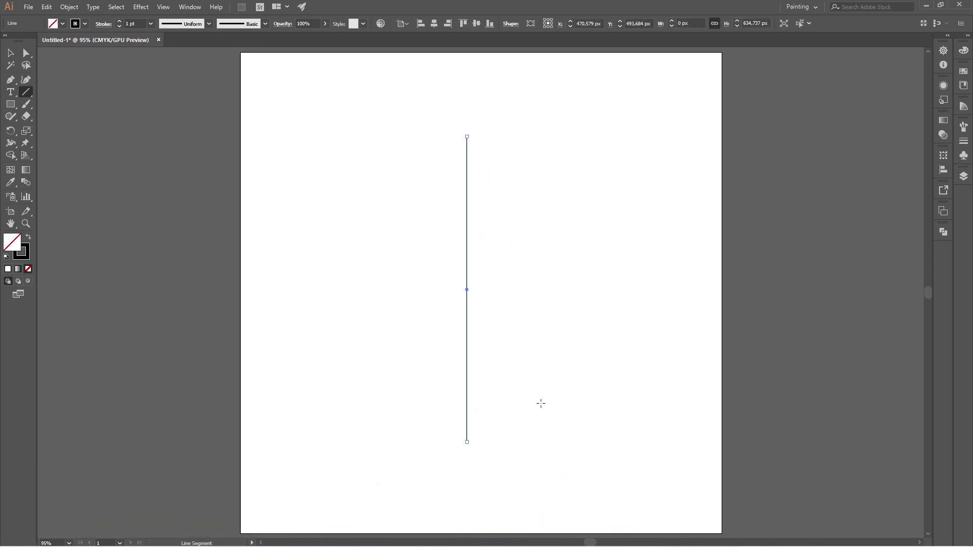
click(477, 23)
click(438, 26)
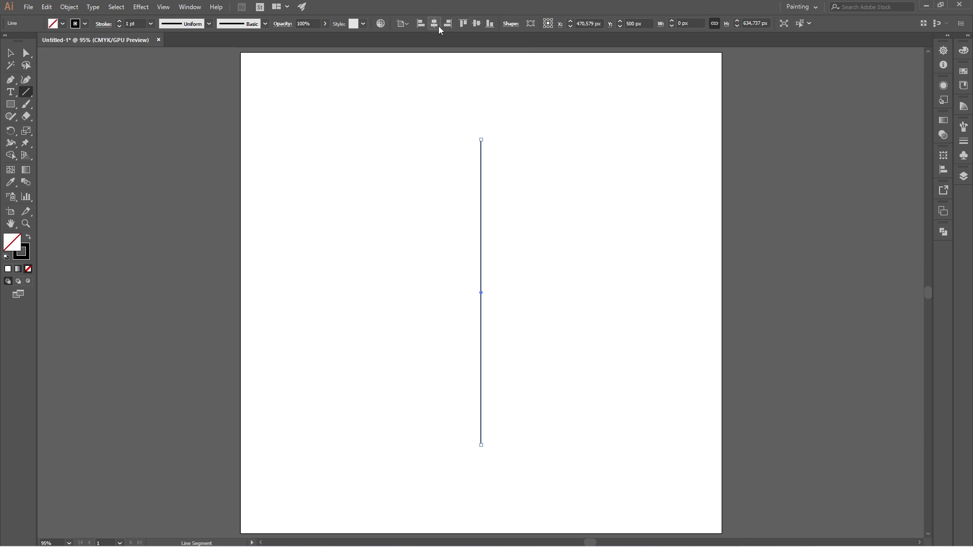
click(153, 22)
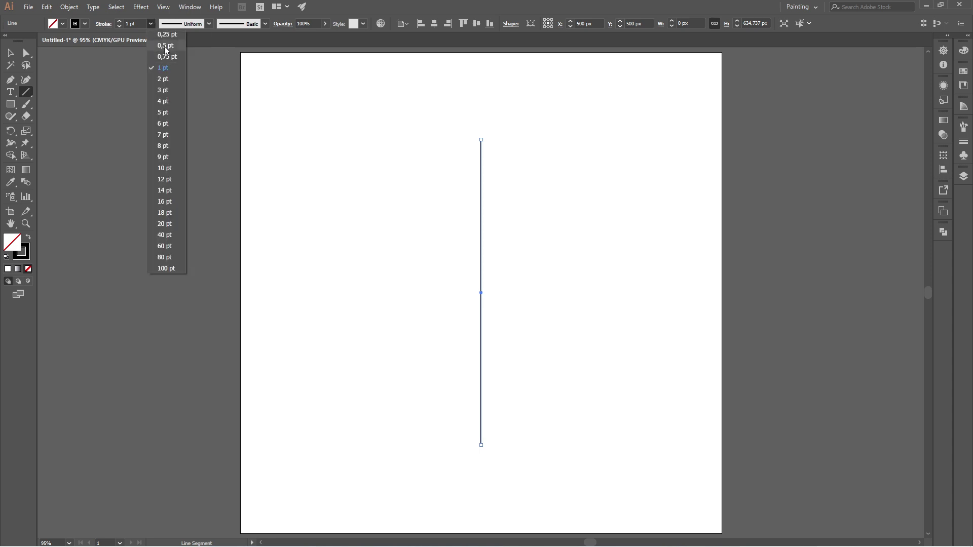
click(165, 45)
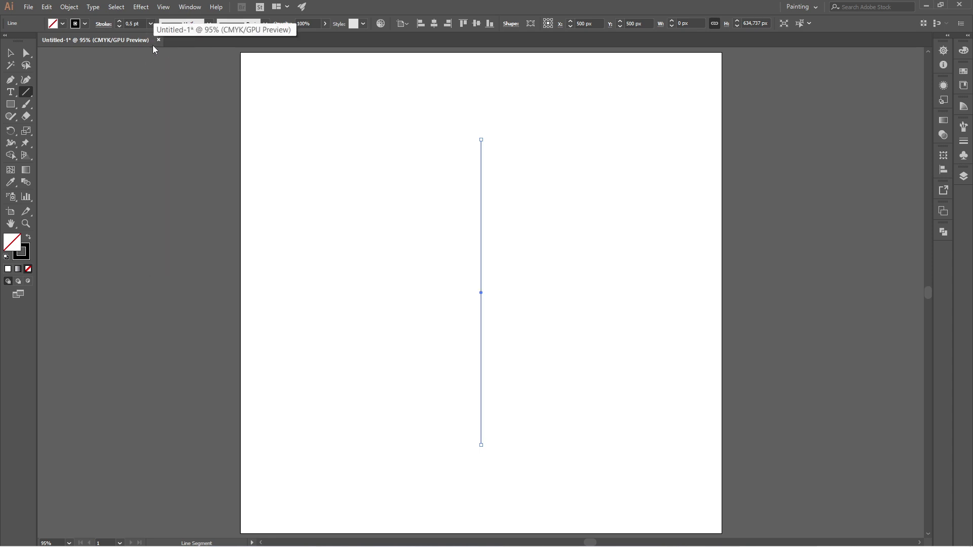
Step: Copy the vertical line, paste the copy in front and set its X position to 515 px
click(47, 7)
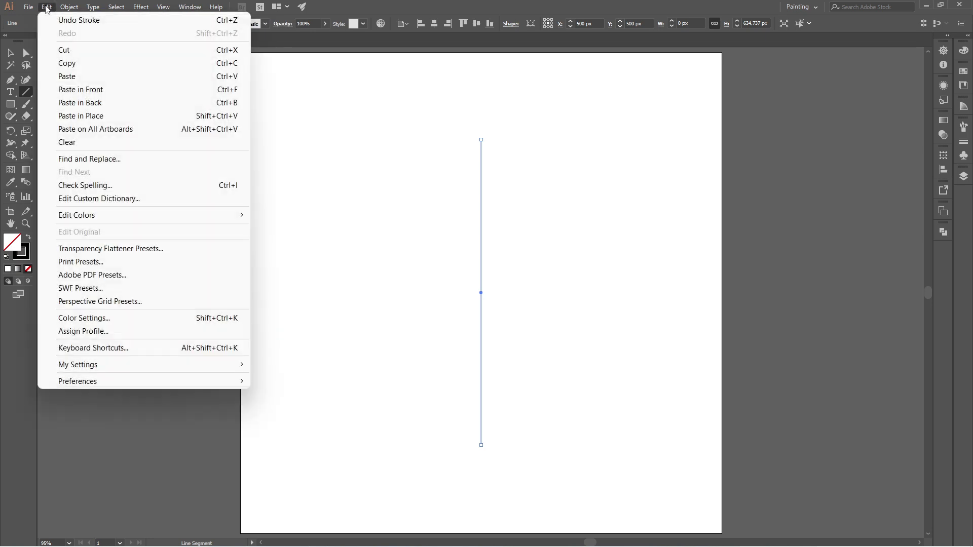
click(118, 65)
click(47, 7)
click(126, 91)
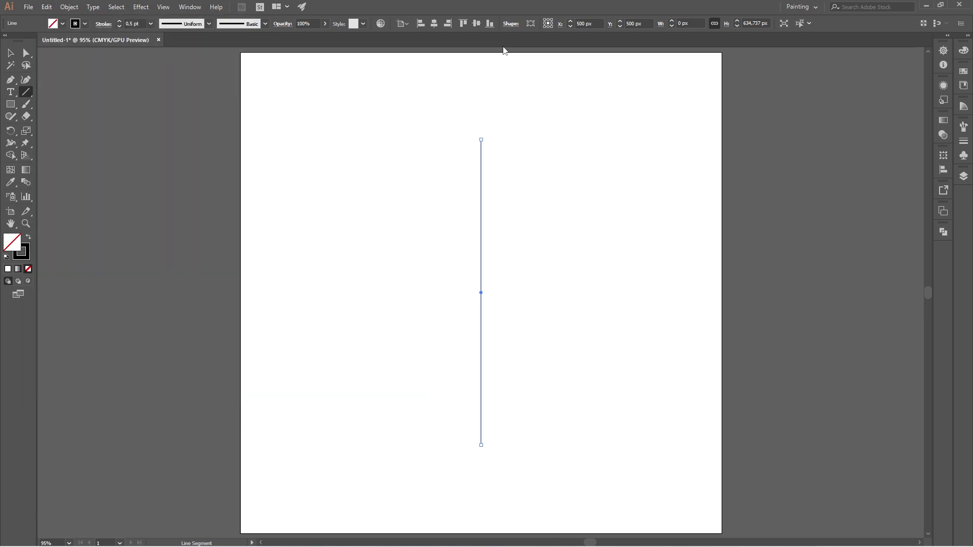
click(584, 24)
key(Return)
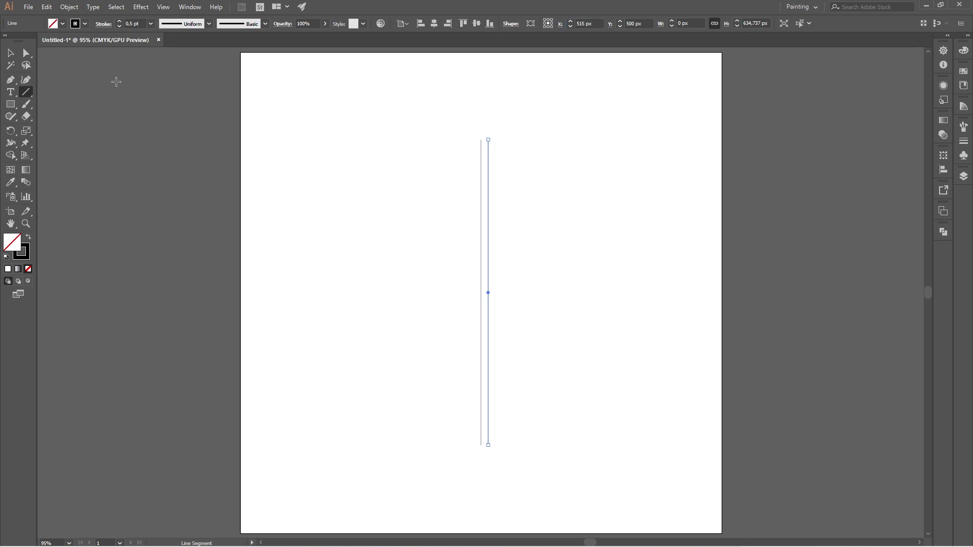
Step: Duplicate the original line 15 px to the right and repeat the copy until the evenly spaced row is 225 px wide
click(18, 57)
click(278, 80)
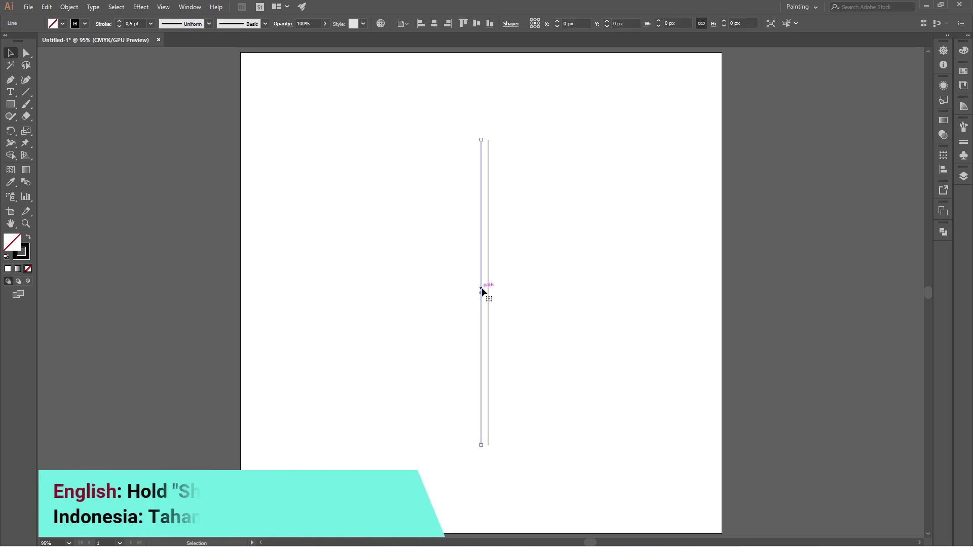
drag(481, 288, 491, 306)
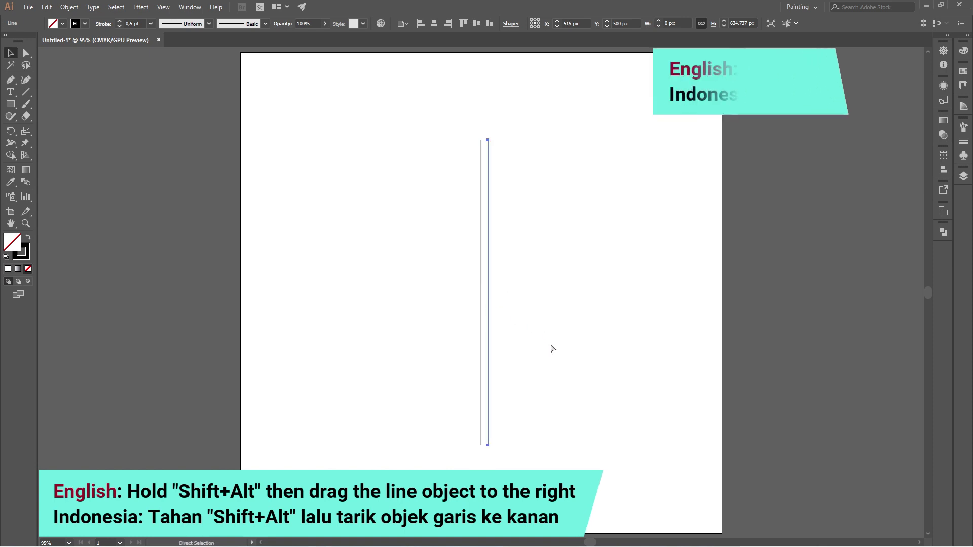
key(ctrl+d)
key(ctrl+d)
key(ctrl+d)
key(ctrl+d)
key(ctrl+d)
key(ctrl+d)
key(ctrl+d)
key(ctrl+d)
key(ctrl+d)
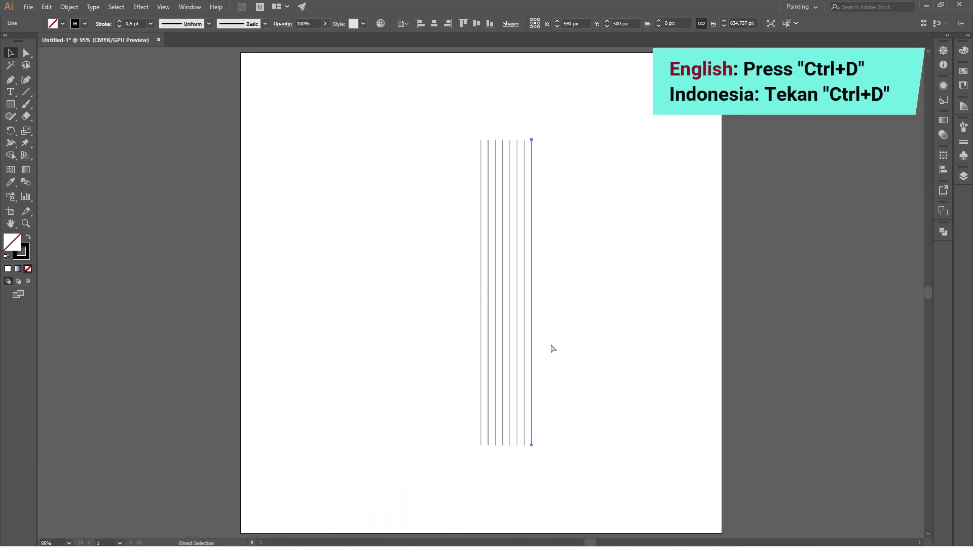
key(ctrl+d)
key(ctrl+d)
key(ctrl+d)
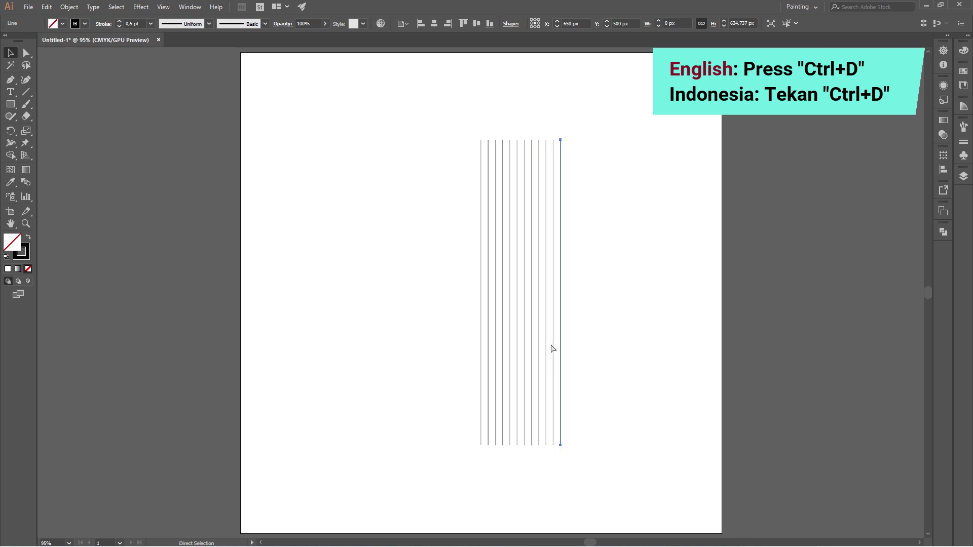
key(ctrl+d)
key(ctrl+d)
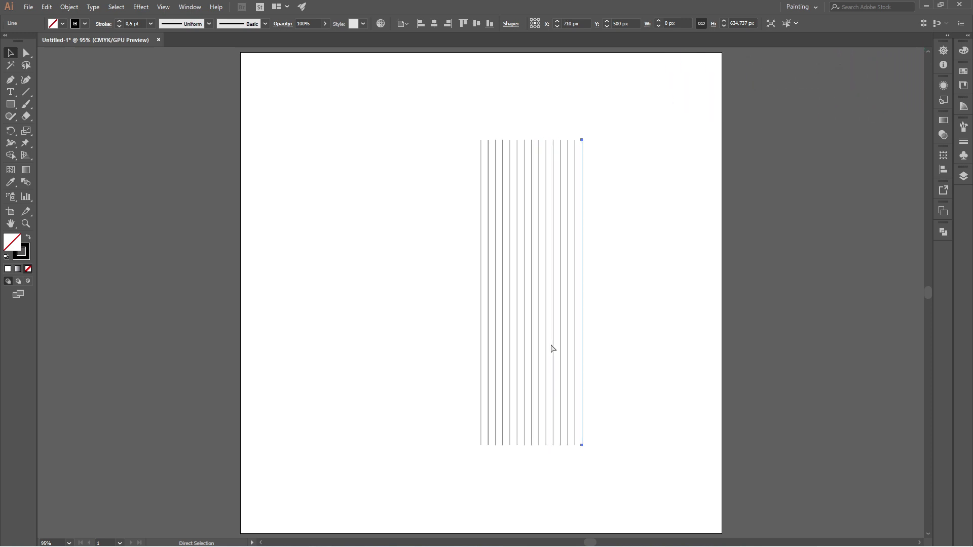
Step: Delete the extra line that overlaps the second line of the row at X 515 px
click(612, 332)
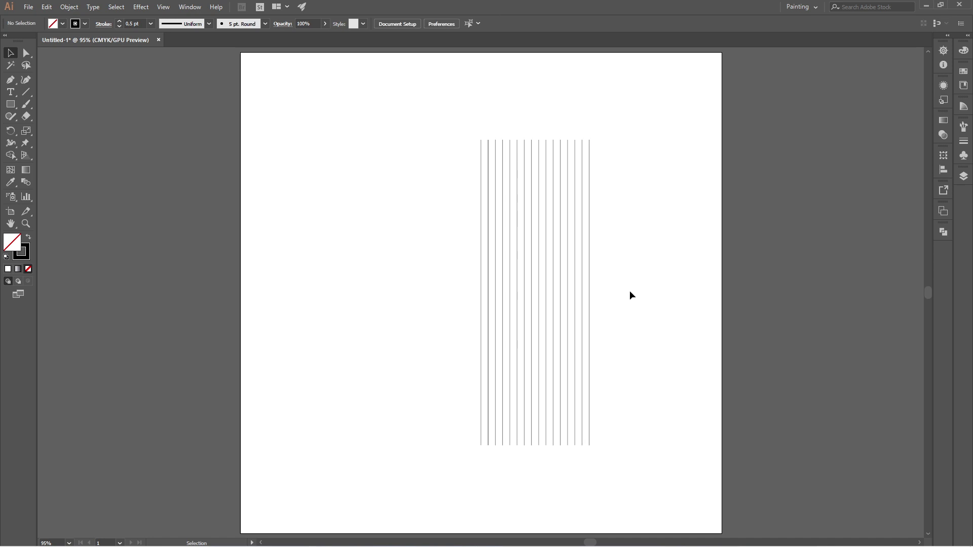
click(488, 295)
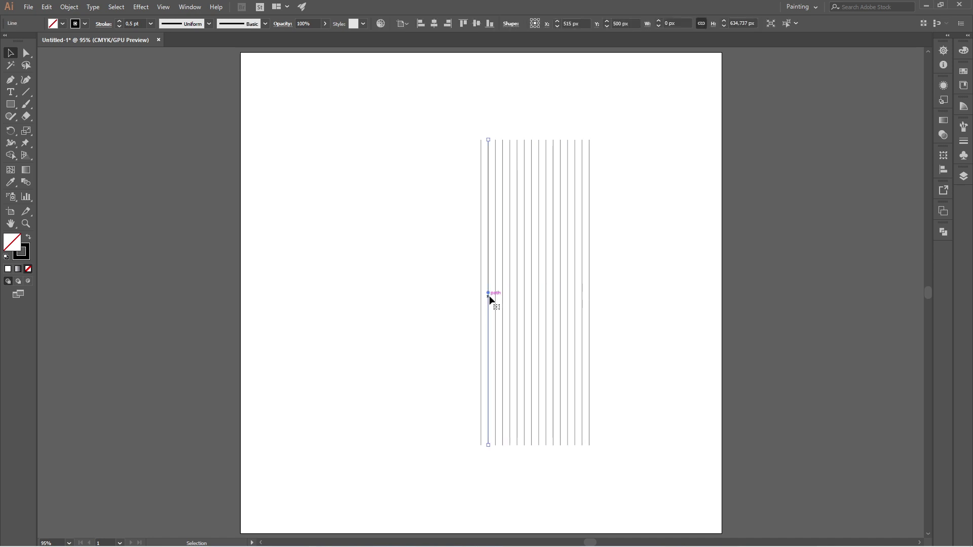
key(ctrl+shift+a)
Step: Group all the vertical lines and centre the group horizontally on the artboard
drag(457, 126, 595, 160)
right_click(590, 159)
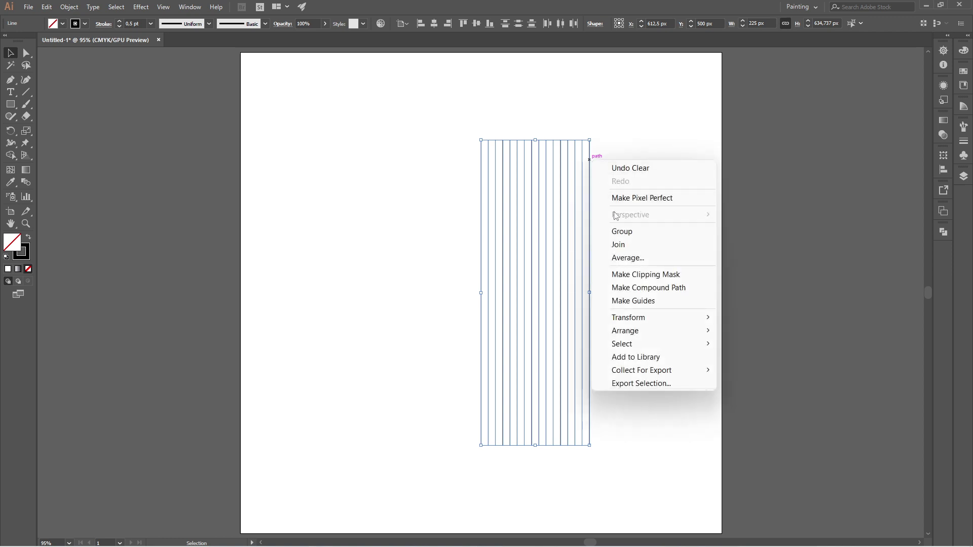
click(637, 234)
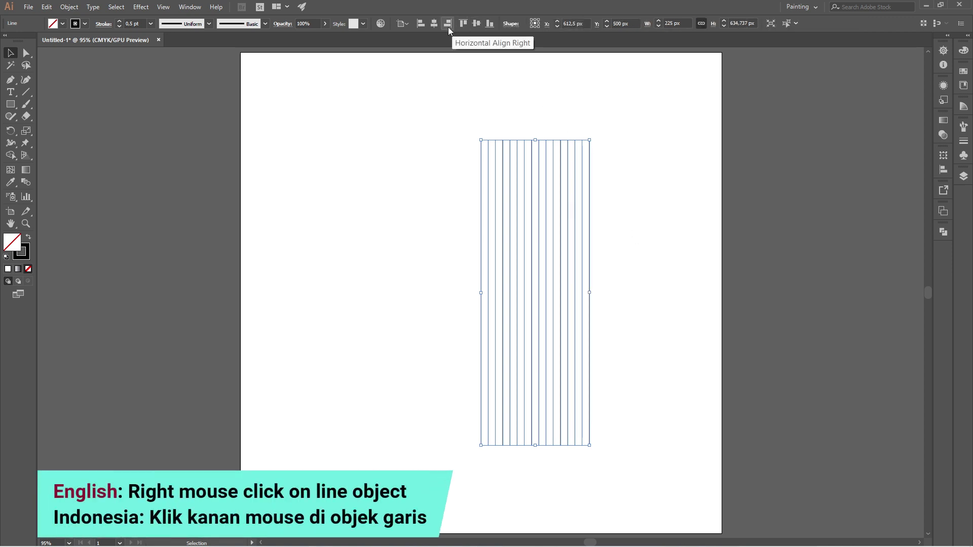
click(434, 23)
click(593, 216)
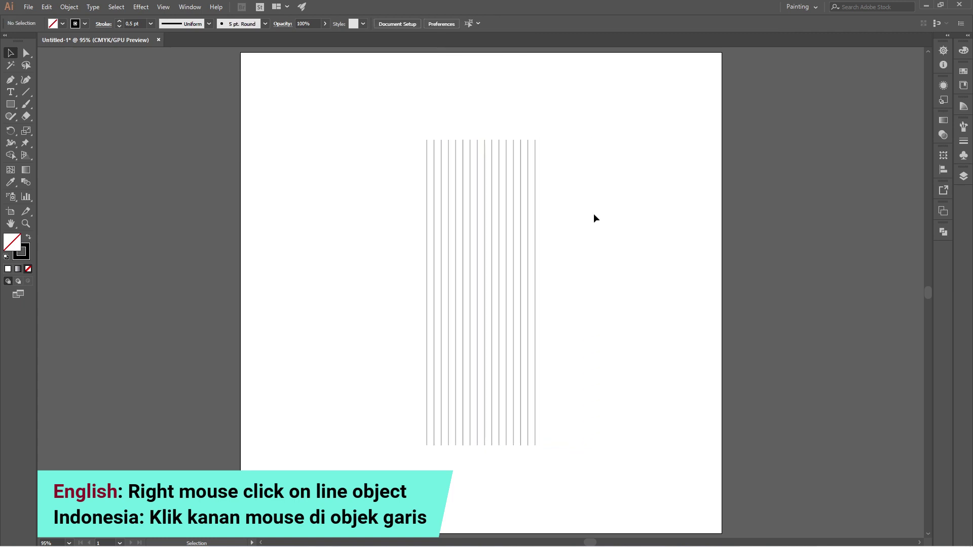
Step: Create a copy of the vertical line group rotated by 60°
click(483, 176)
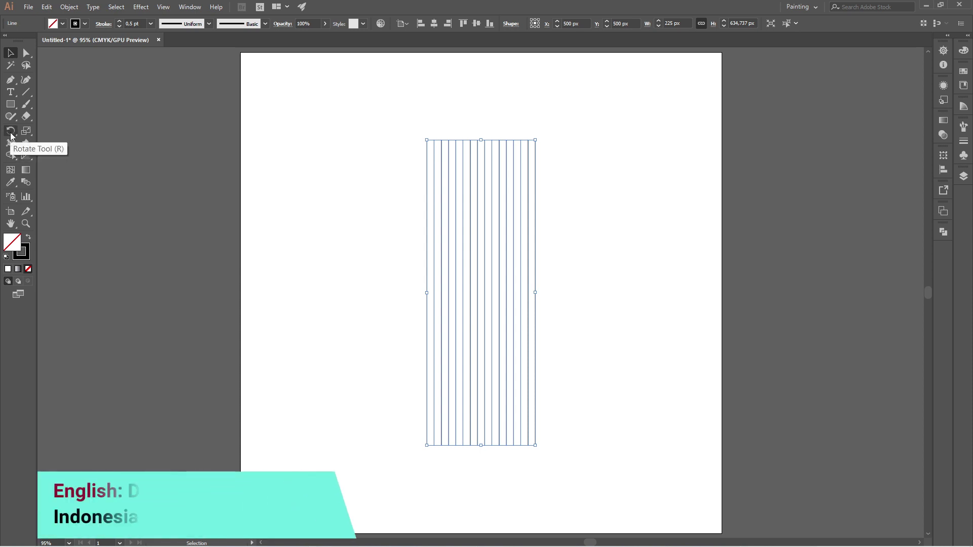
double_click(10, 132)
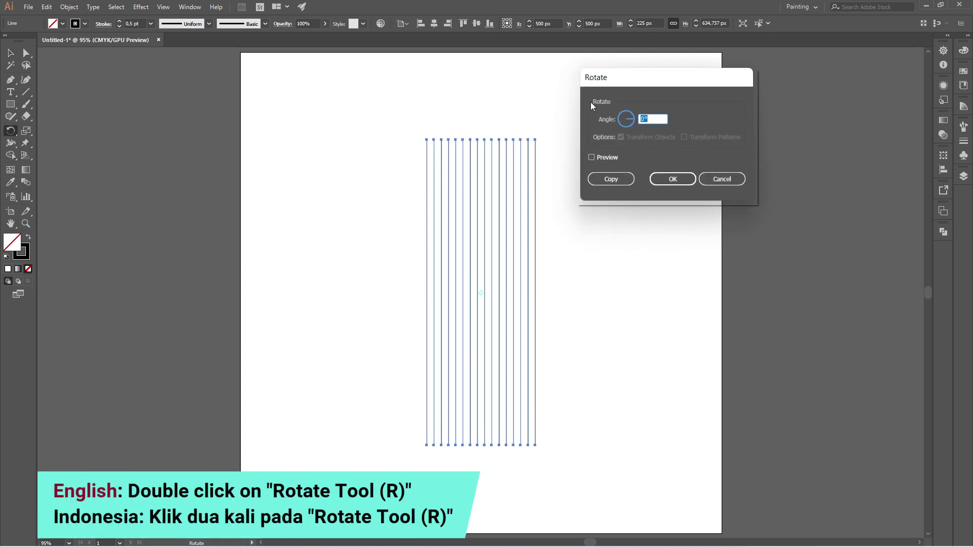
text(60)
click(622, 183)
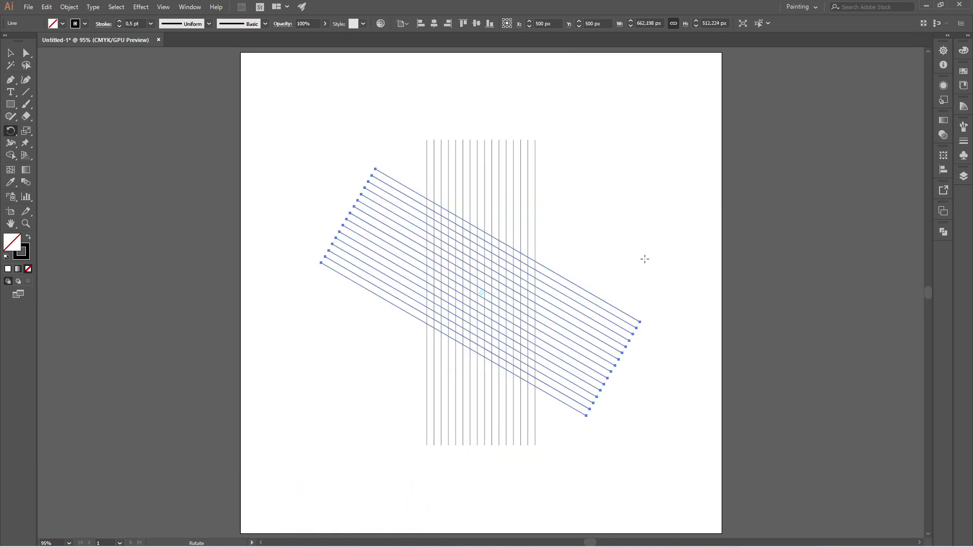
Step: Create a reflected copy of the rotated line group across the horizontal axis to complete the isometric grid
drag(11, 131, 40, 144)
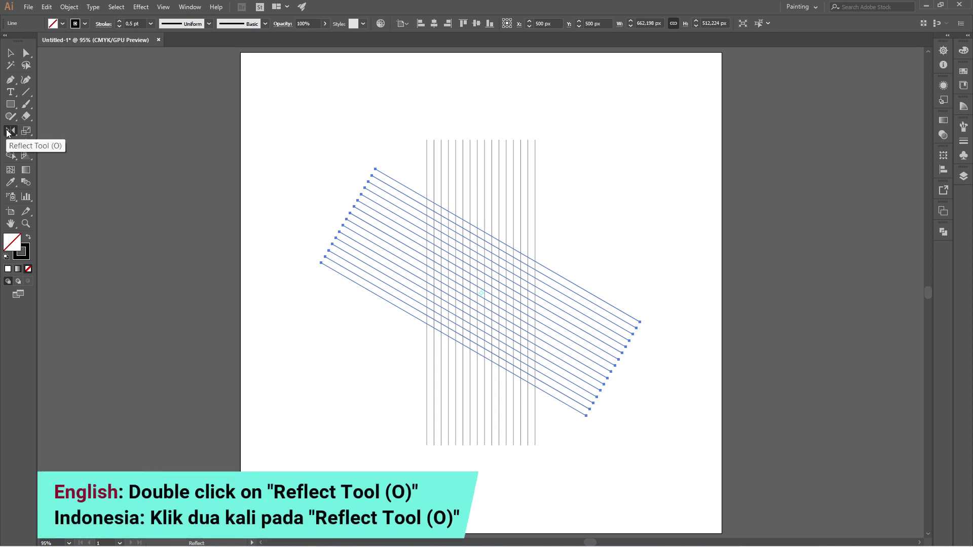
double_click(9, 132)
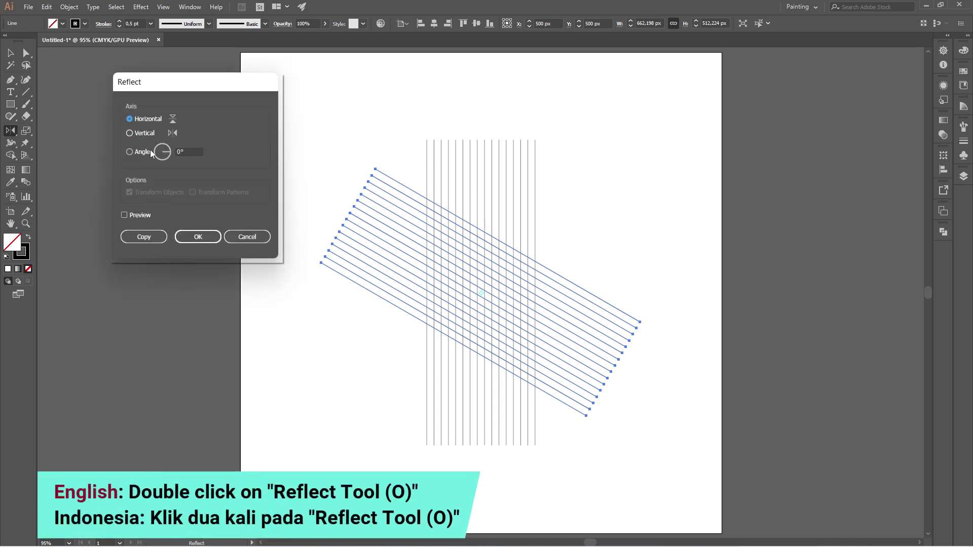
click(144, 237)
key(v)
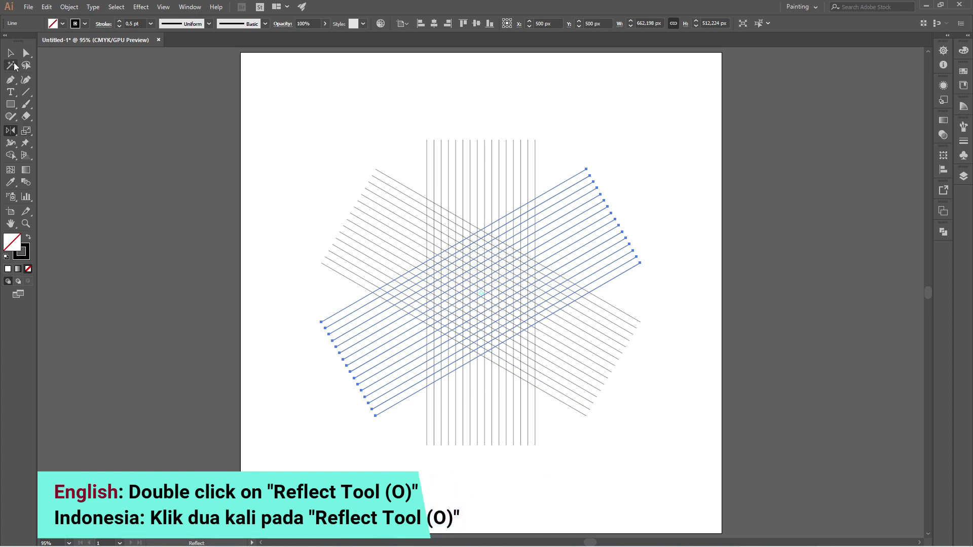
click(336, 87)
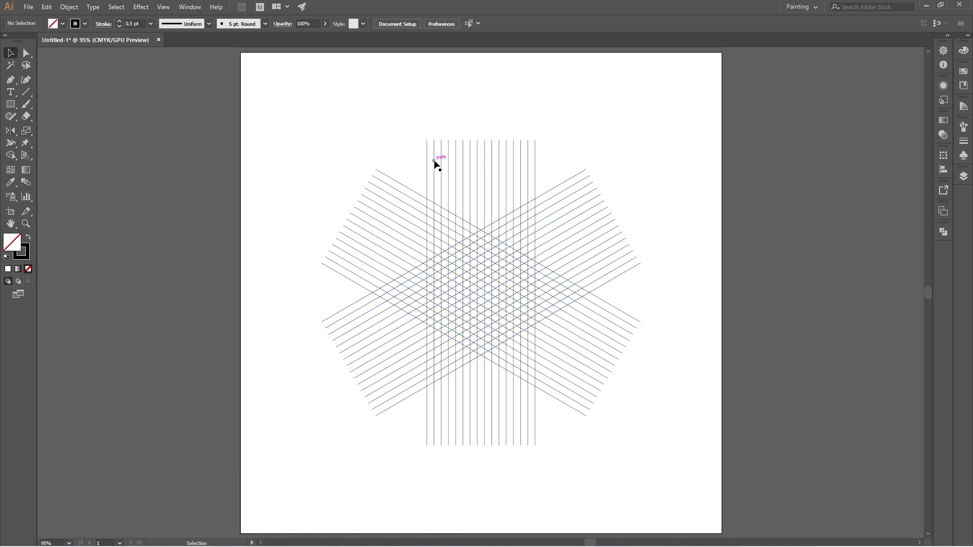
Step: Select all three line groups and set up the Shape Builder tool with a black fill and no stroke
drag(378, 117, 615, 446)
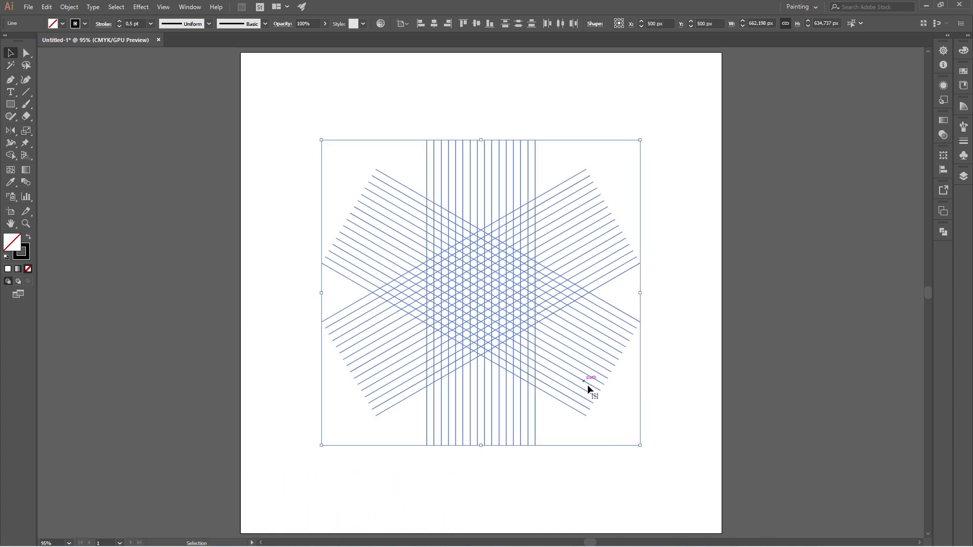
scroll(560, 289, up, 5)
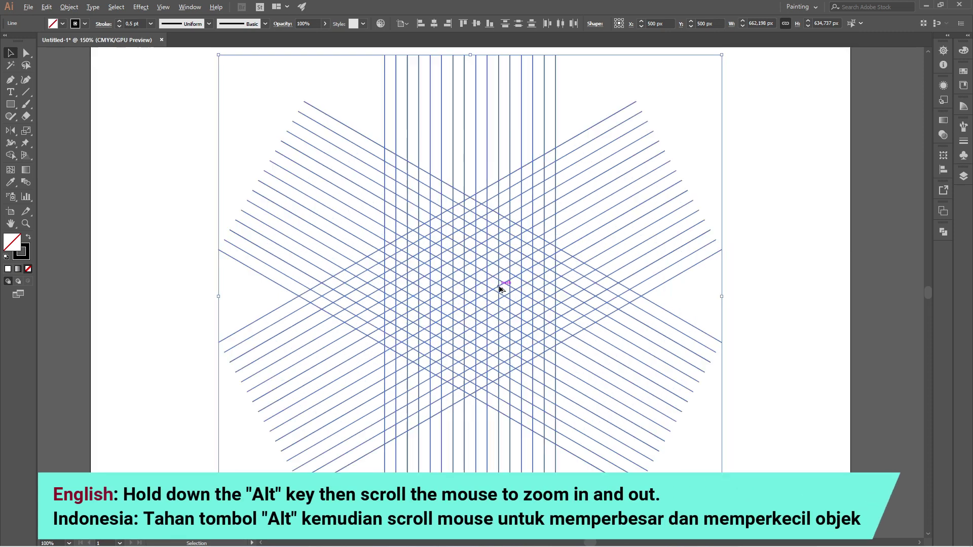
scroll(499, 288, up, 1)
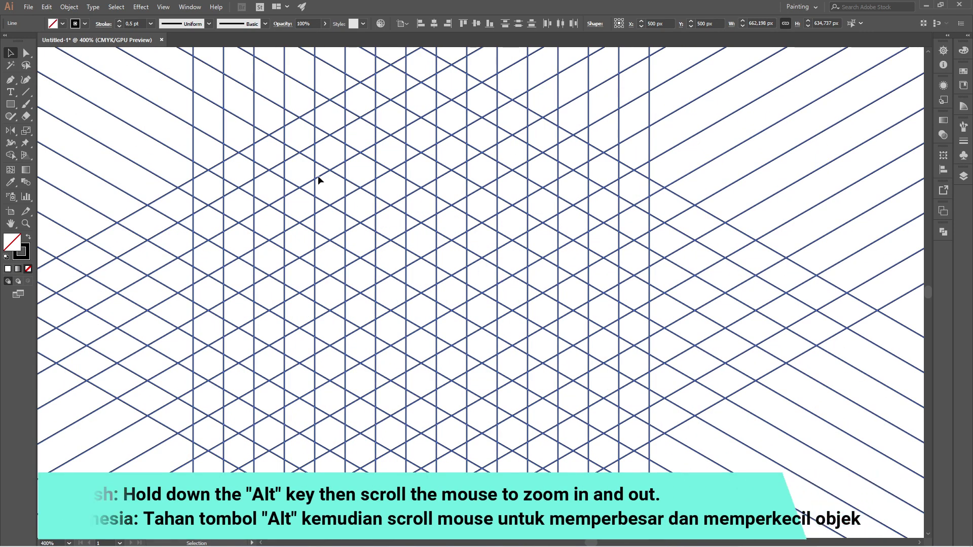
click(10, 156)
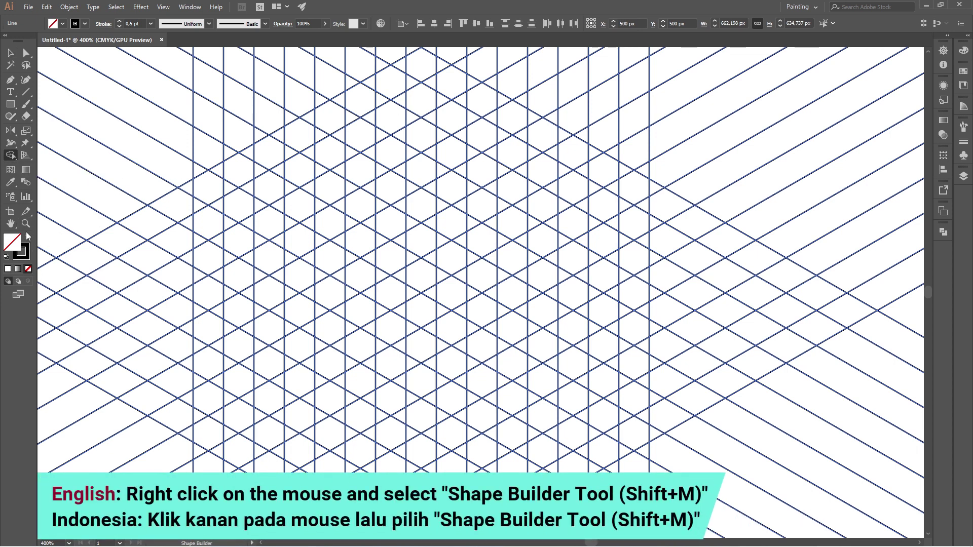
click(28, 237)
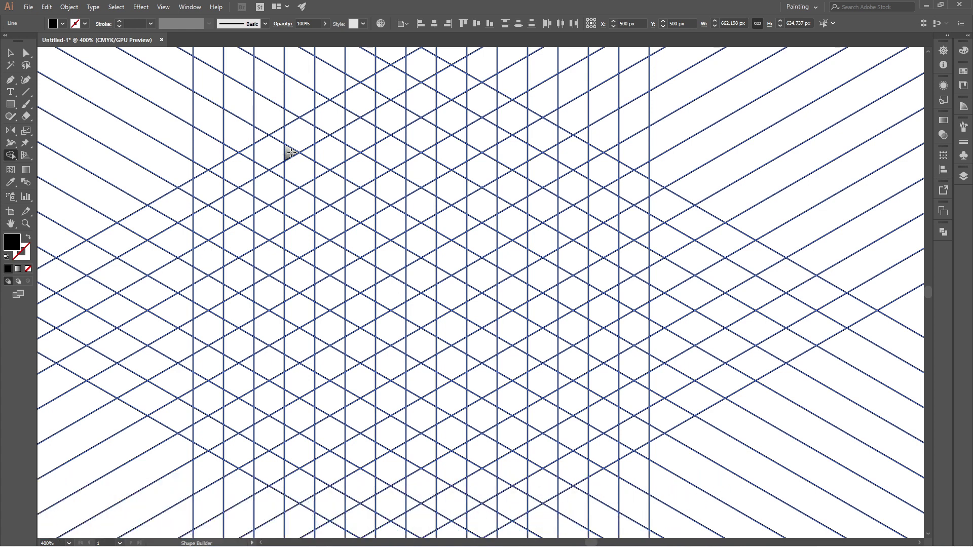
Step: Merge the grid cells at the upper left into a black band with a pointed roof, a vertical left leg and a lower inward arm
mouse_move(310, 123)
mouse_down()
mouse_move(351, 100)
mouse_move(352, 113)
mouse_move(318, 131)
mouse_up()
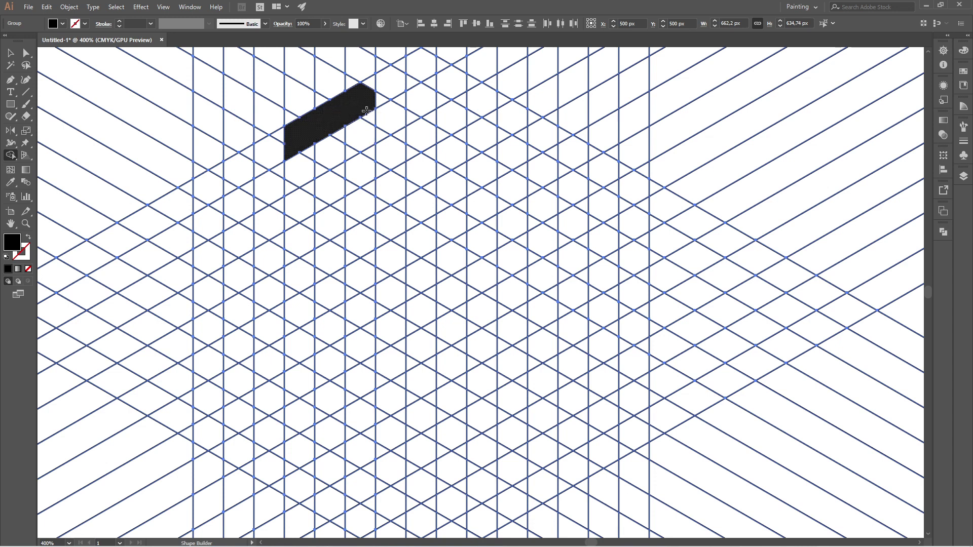
mouse_move(365, 110)
mouse_down()
mouse_move(431, 152)
mouse_move(369, 101)
mouse_up()
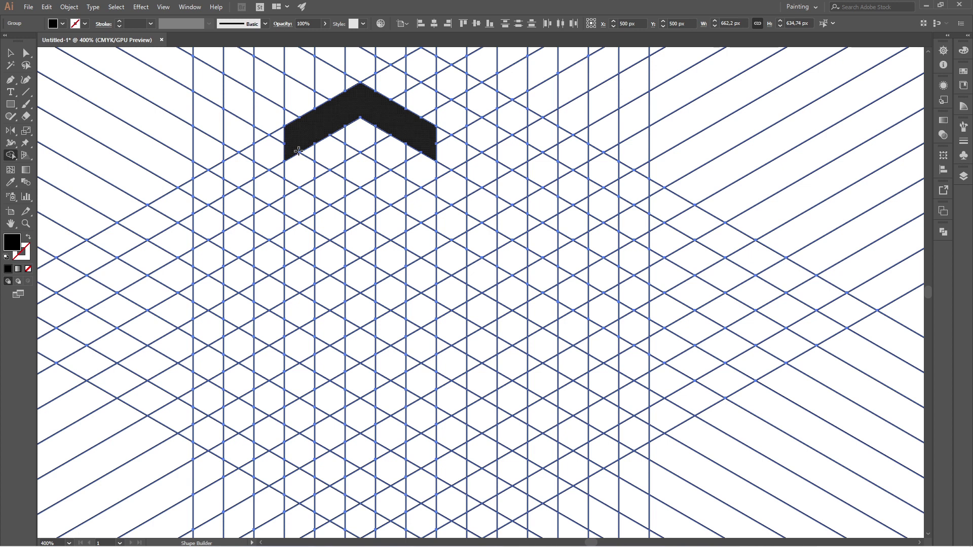
mouse_move(297, 152)
mouse_down()
mouse_move(293, 215)
mouse_move(296, 169)
mouse_up()
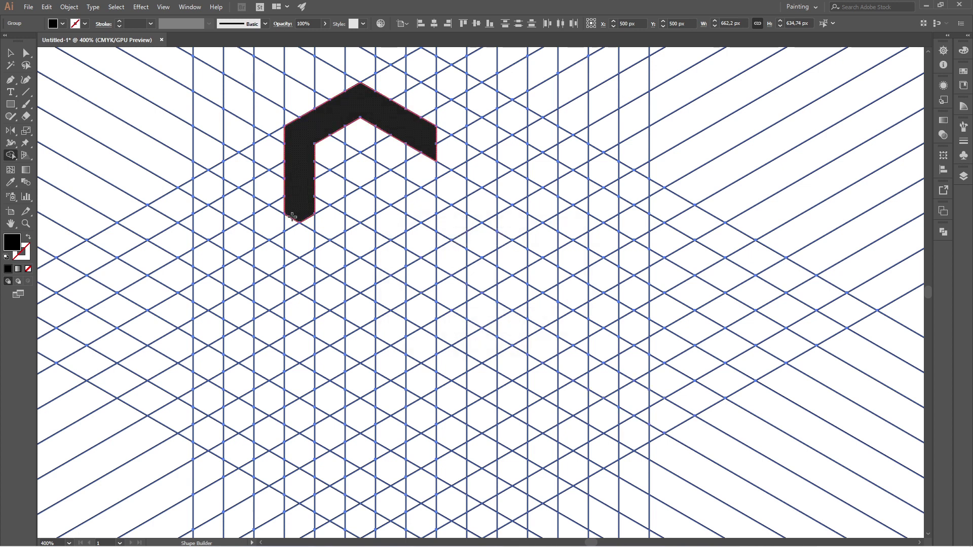
mouse_move(299, 212)
mouse_down()
mouse_move(361, 175)
mouse_move(377, 177)
mouse_up()
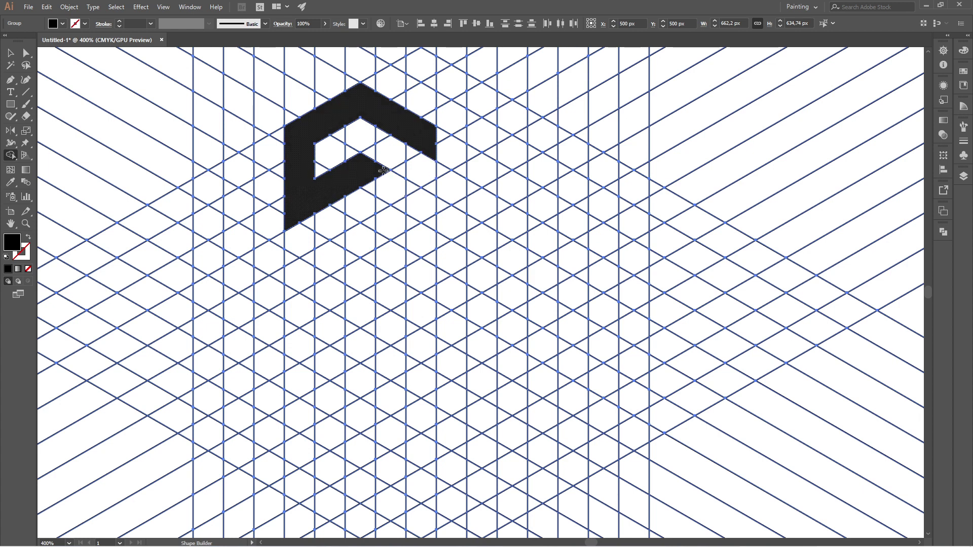
click(13, 54)
click(176, 130)
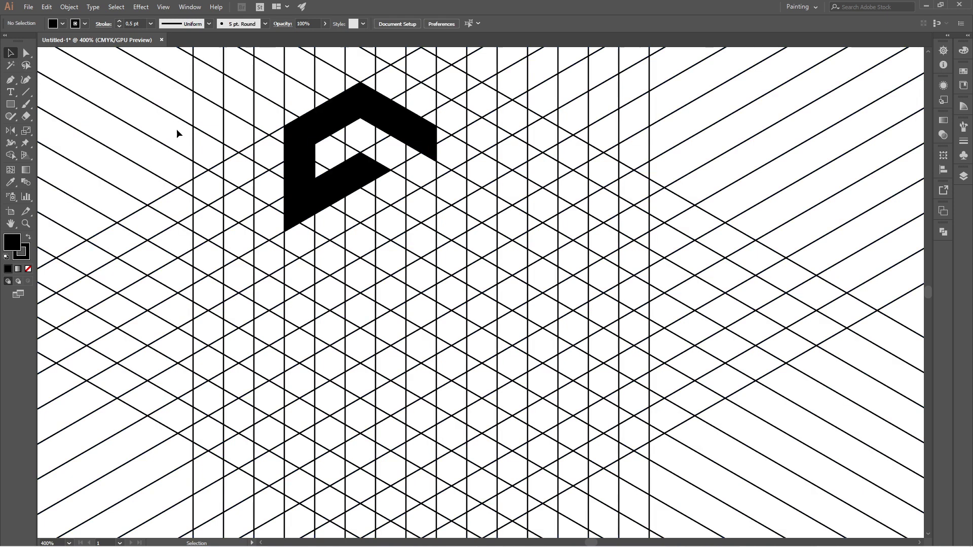
Step: Draw a vertical line about 305 px long through the tip of the black shape's inward arm
click(28, 90)
drag(391, 170, 422, 478)
key(ctrl+minus)
key(ctrl+minus)
key(ctrl+minus)
click(11, 53)
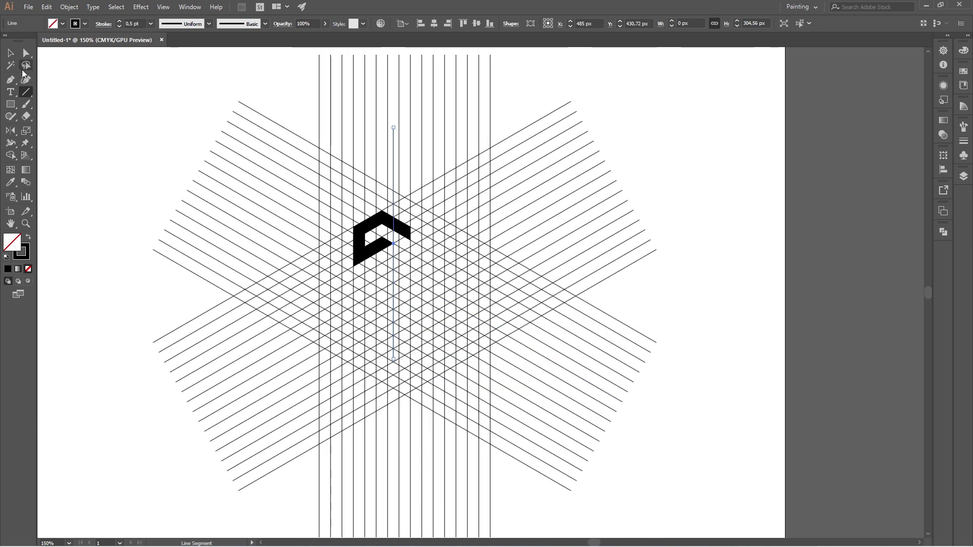
Step: Select all the artwork and merge grid cells in black with Shape Builder so the inward arm bends down to the new vertical line
drag(130, 86, 450, 285)
key(ctrl+plus)
key(ctrl+plus)
key(ctrl+plus)
key(ctrl+plus)
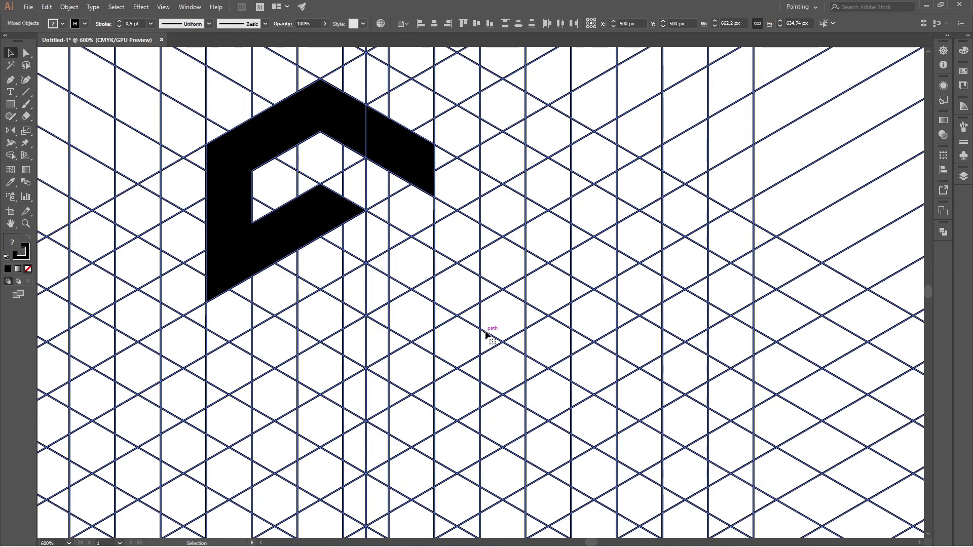
click(10, 155)
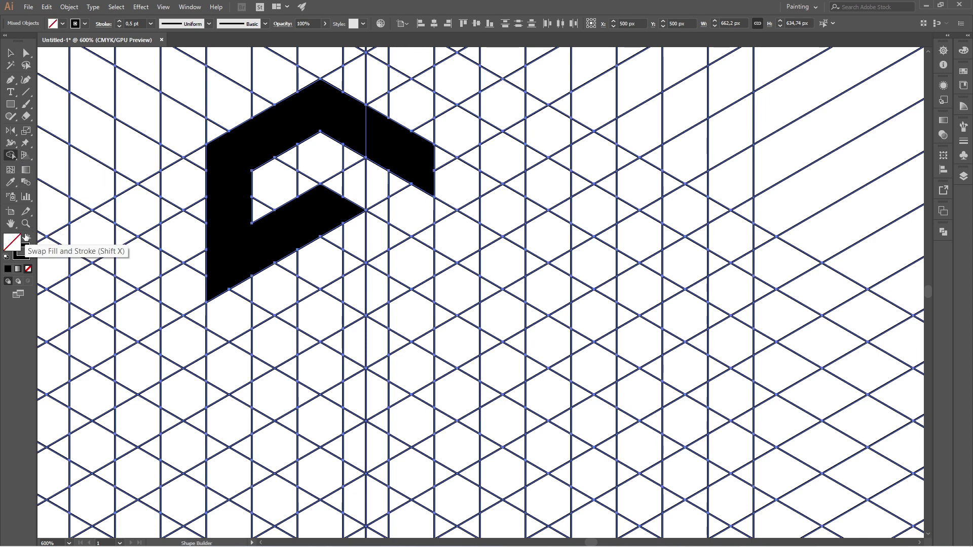
click(27, 238)
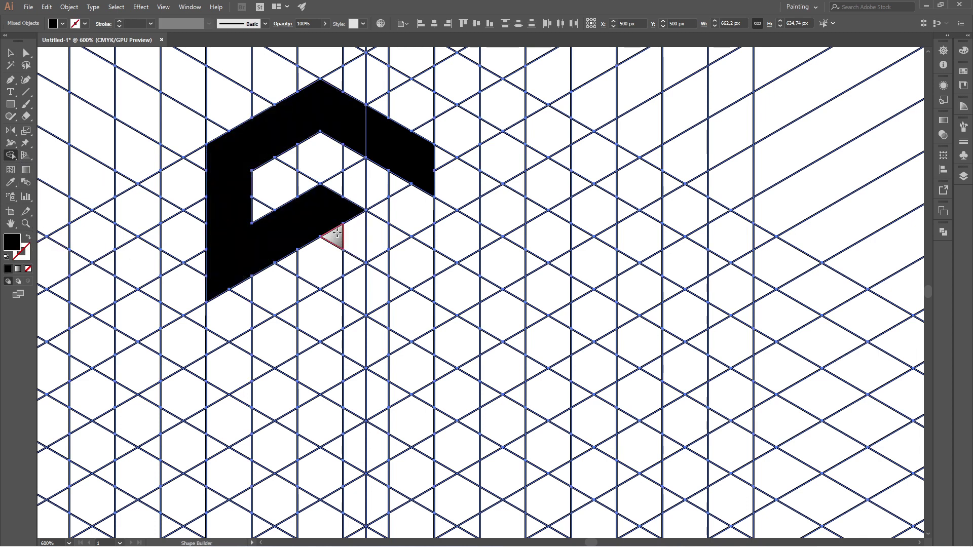
drag(336, 234, 356, 243)
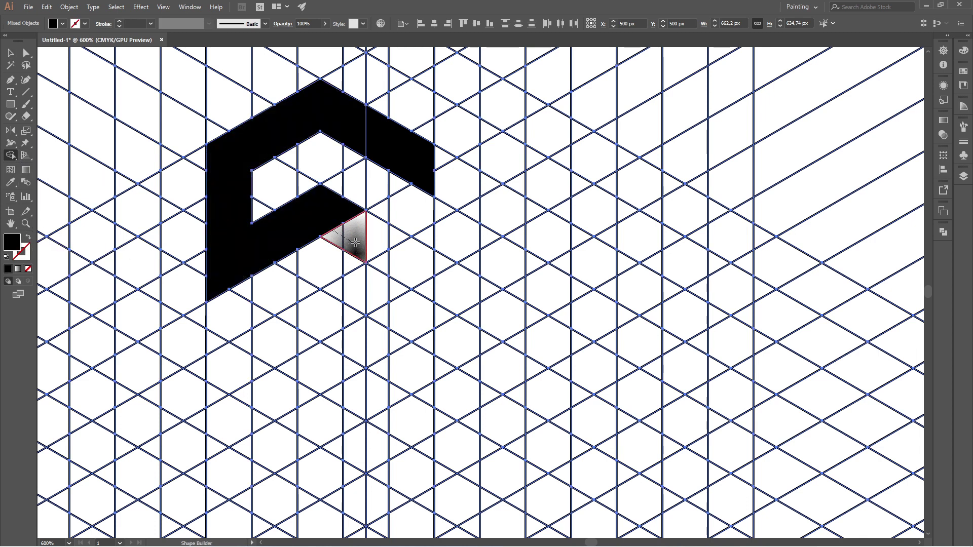
click(374, 151)
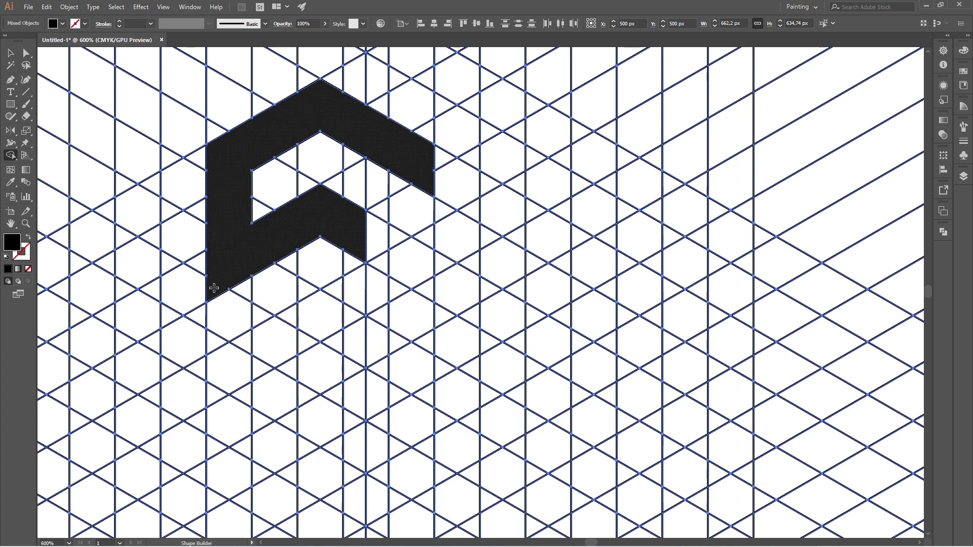
Step: Merge grid cells to lengthen the black shape's left leg, add a second inward arm at its foot, and drop a right leg
mouse_move(214, 288)
mouse_down()
mouse_move(217, 394)
mouse_move(240, 356)
mouse_move(235, 286)
mouse_up()
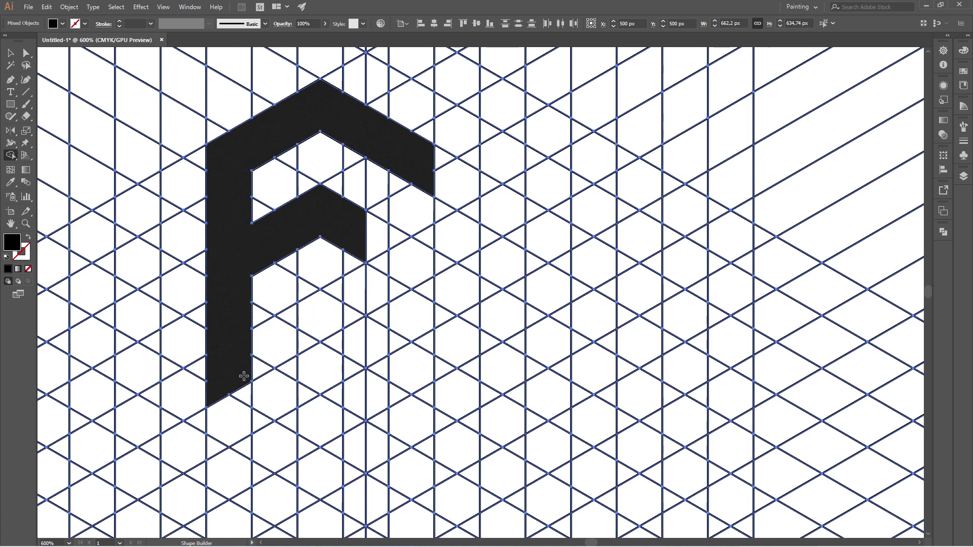
mouse_move(244, 376)
mouse_down()
mouse_move(323, 328)
mouse_move(300, 318)
mouse_move(272, 336)
mouse_up()
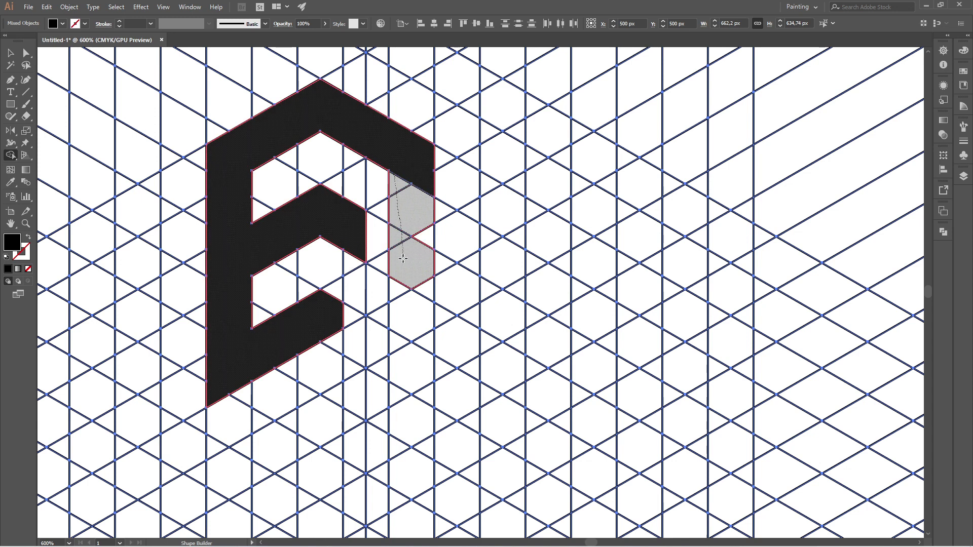
mouse_move(403, 258)
mouse_down()
mouse_move(426, 286)
mouse_move(421, 208)
mouse_up()
drag(420, 171, 420, 172)
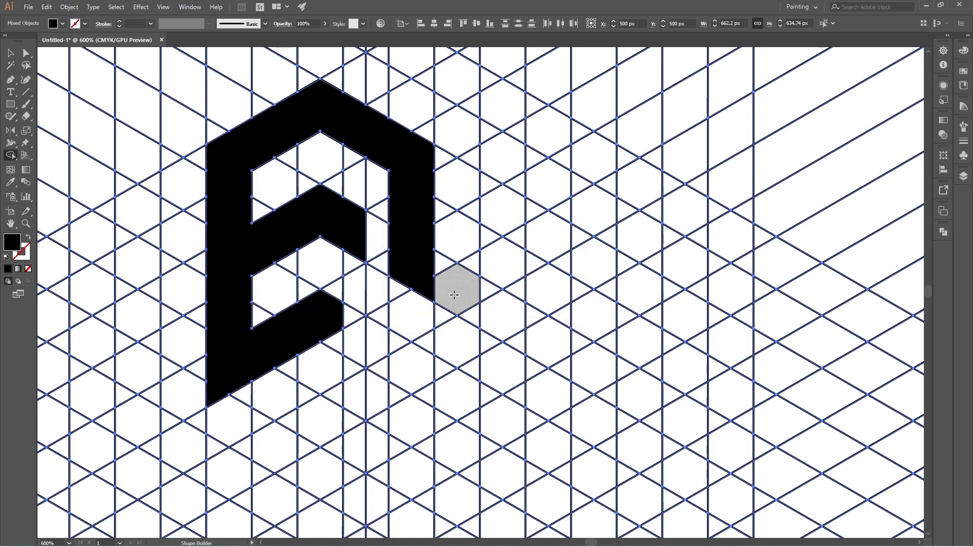
Step: Draw a vertical line about 127 px long just right of the black shape's right leg, and select all the artwork for Shape Builder
click(26, 92)
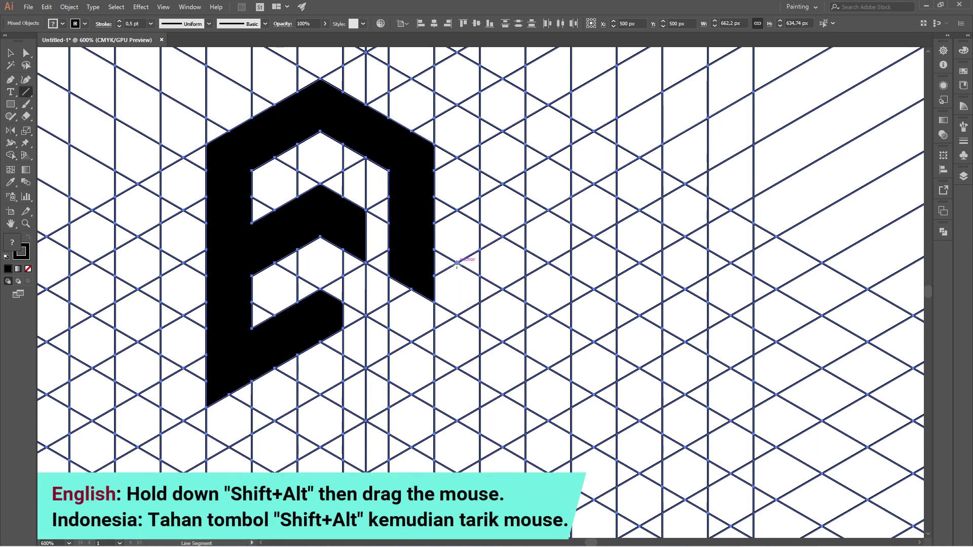
drag(457, 262, 457, 70)
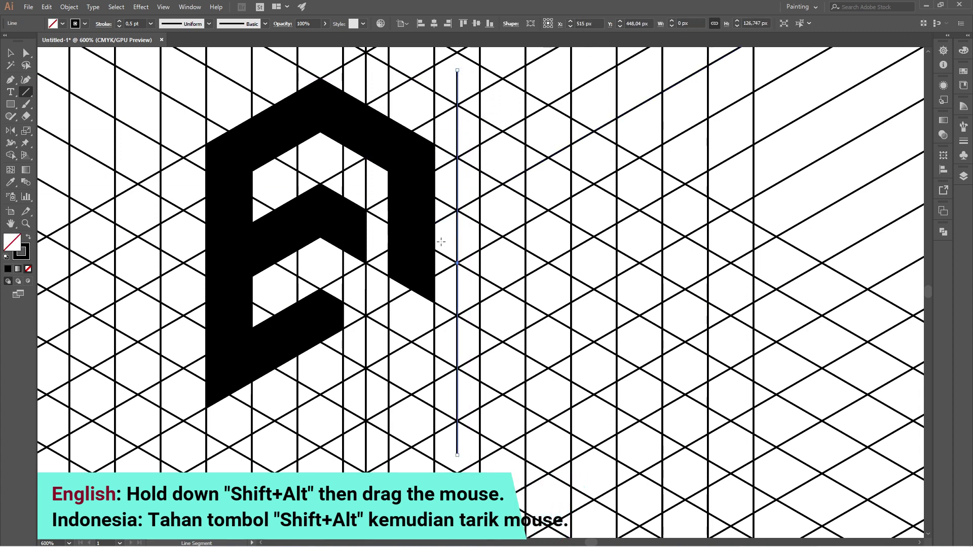
key(ctrl+minus)
key(ctrl+minus)
key(ctrl+minus)
key(ctrl+minus)
key(ctrl+minus)
key(ctrl+minus)
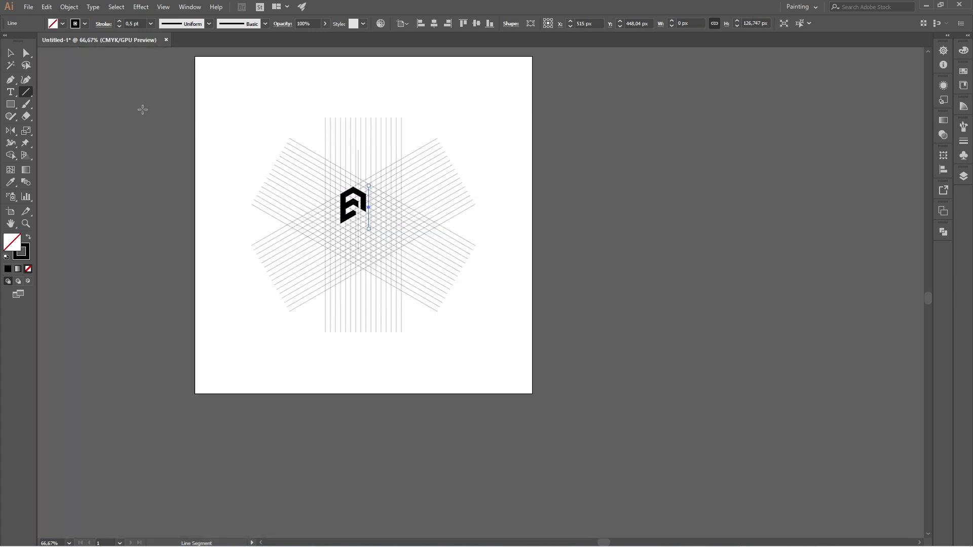
click(10, 52)
drag(235, 105, 520, 346)
scroll(361, 219, up, 6)
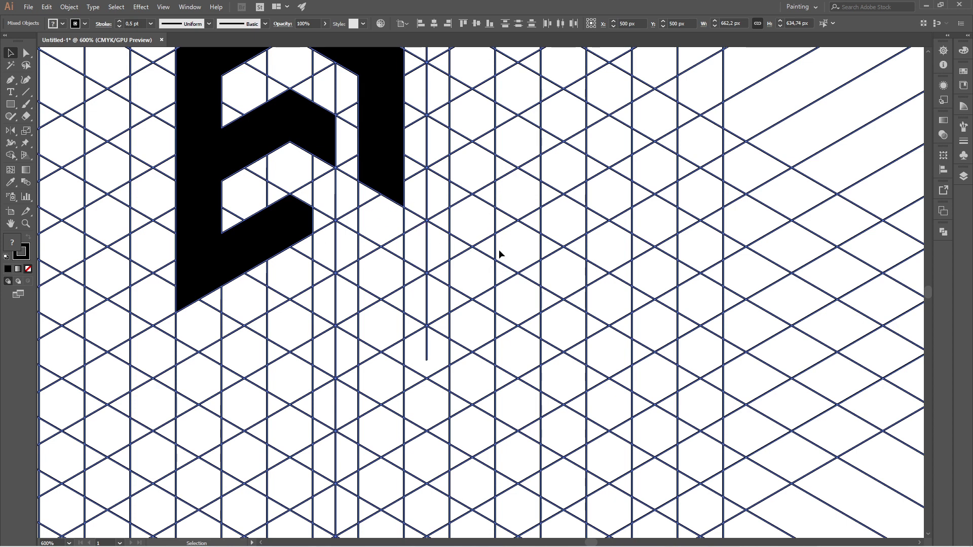
click(10, 157)
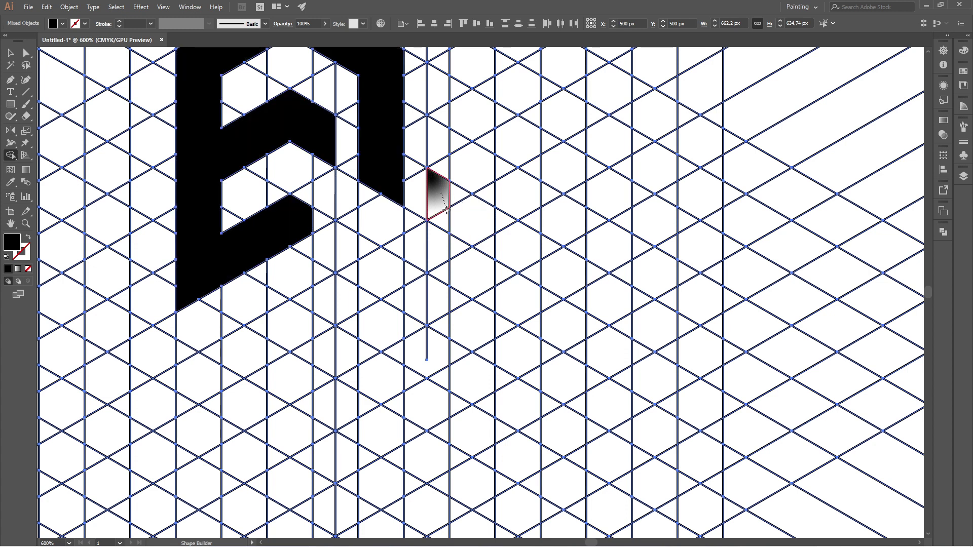
Step: Merge grid cells into a V-shaped band starting at the new line, extend the lowest arm into a parallel V, and join their right ends vertically
mouse_move(443, 211)
mouse_down()
mouse_move(464, 227)
mouse_move(444, 196)
mouse_move(495, 199)
mouse_move(576, 144)
mouse_move(556, 182)
mouse_move(497, 217)
mouse_up()
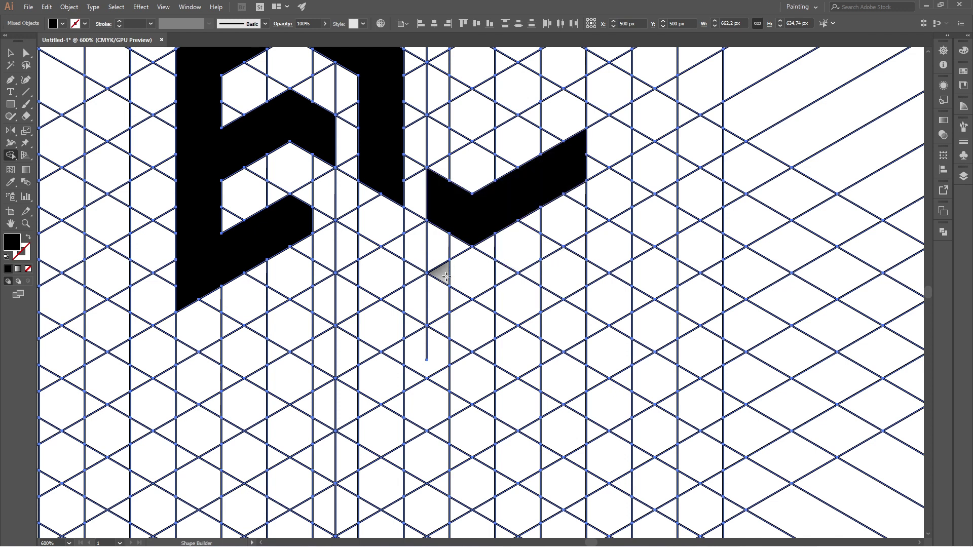
mouse_move(303, 230)
mouse_down()
mouse_move(417, 296)
mouse_move(471, 336)
mouse_up()
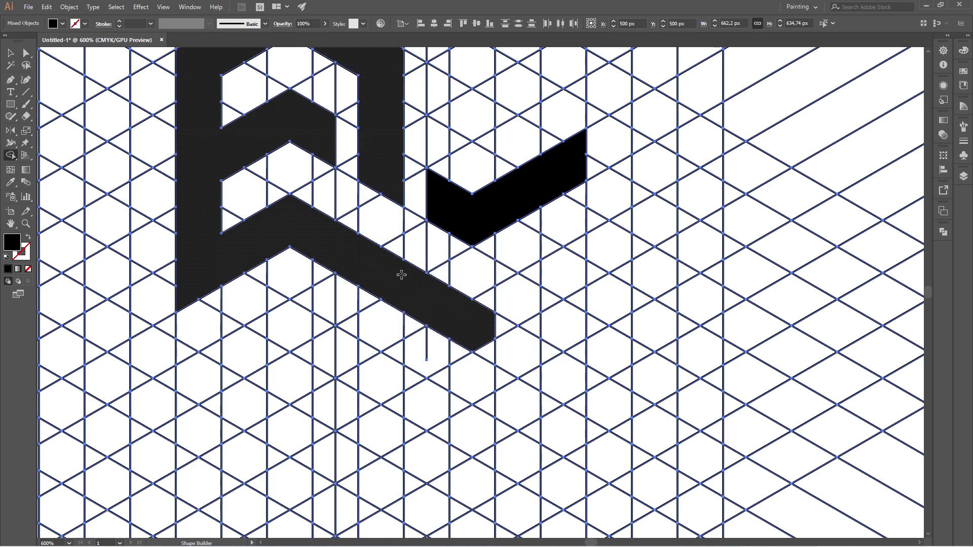
drag(484, 301, 575, 249)
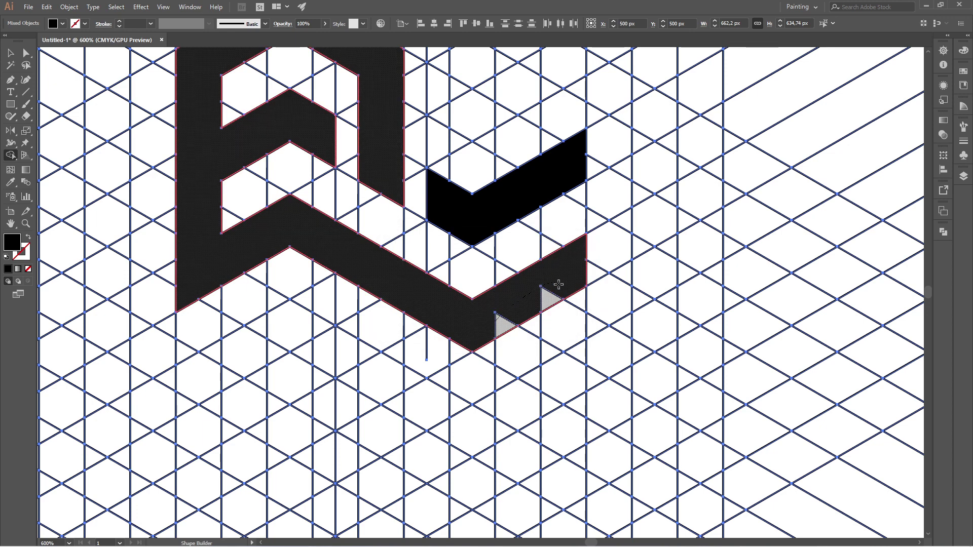
drag(559, 175, 559, 257)
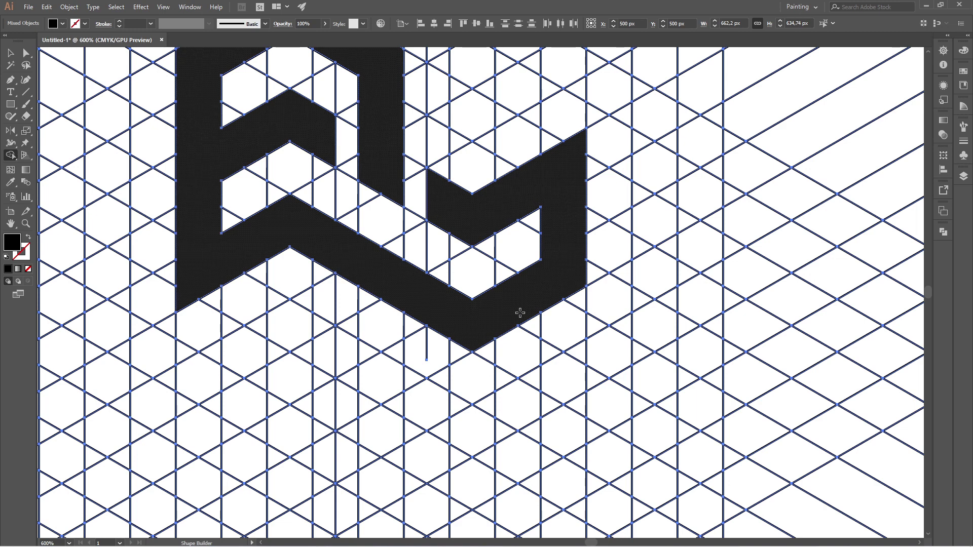
Step: Extend the right-hand vertical band downward and merge a third V-shaped arm running back up to the left beneath the middle band
scroll(490, 323, down, 3)
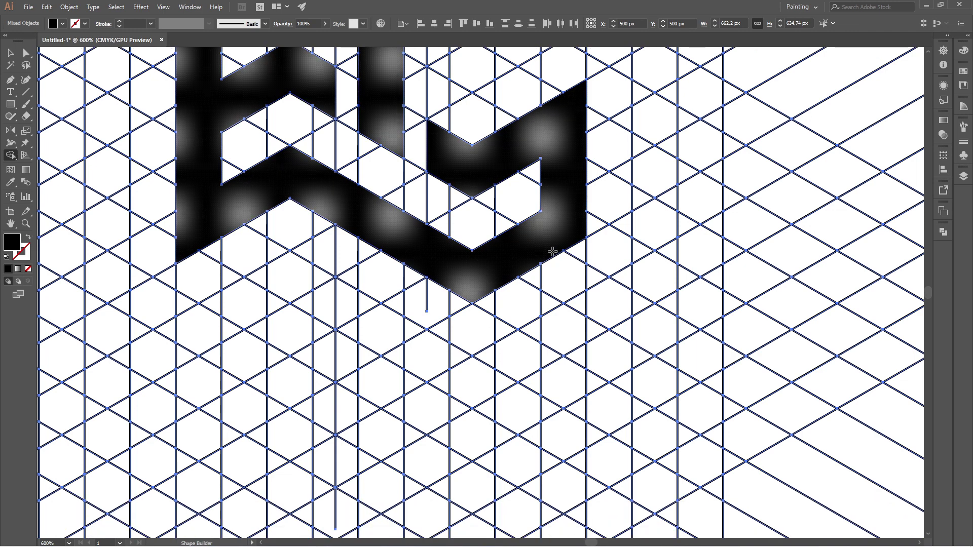
mouse_move(552, 251)
mouse_down()
mouse_move(550, 349)
mouse_move(574, 317)
mouse_move(573, 238)
mouse_move(496, 375)
mouse_move(470, 387)
mouse_move(490, 352)
mouse_move(465, 377)
mouse_up()
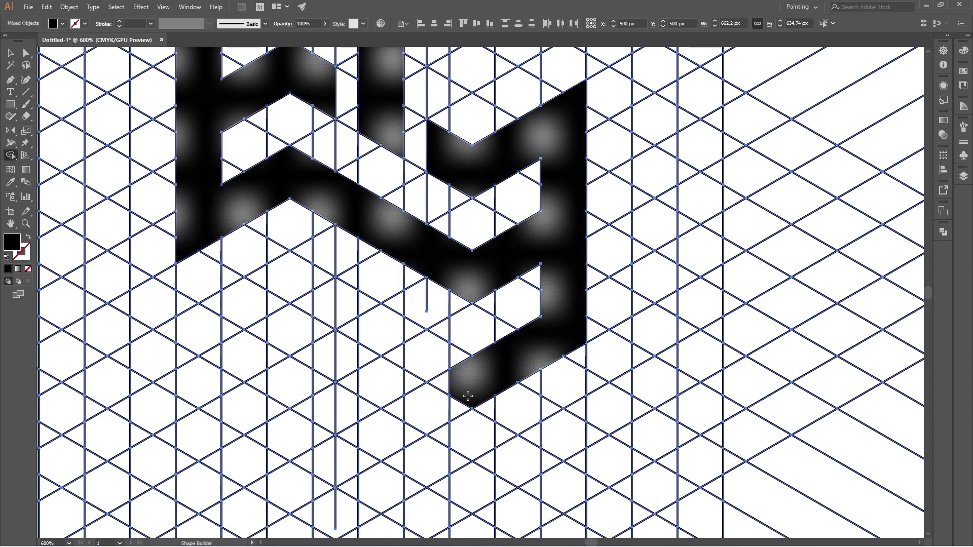
mouse_move(457, 390)
mouse_down()
mouse_move(380, 329)
mouse_move(367, 304)
mouse_move(469, 376)
mouse_up()
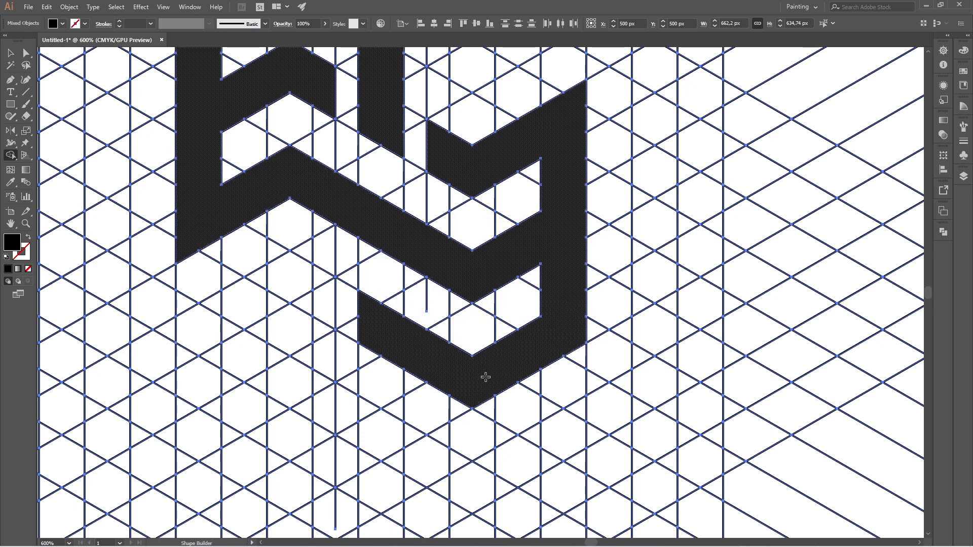
Step: Draw a diagonal line 30 px wide and 17.32 px high above the lowest arm, and merge the cells beneath it into an upright end
click(26, 92)
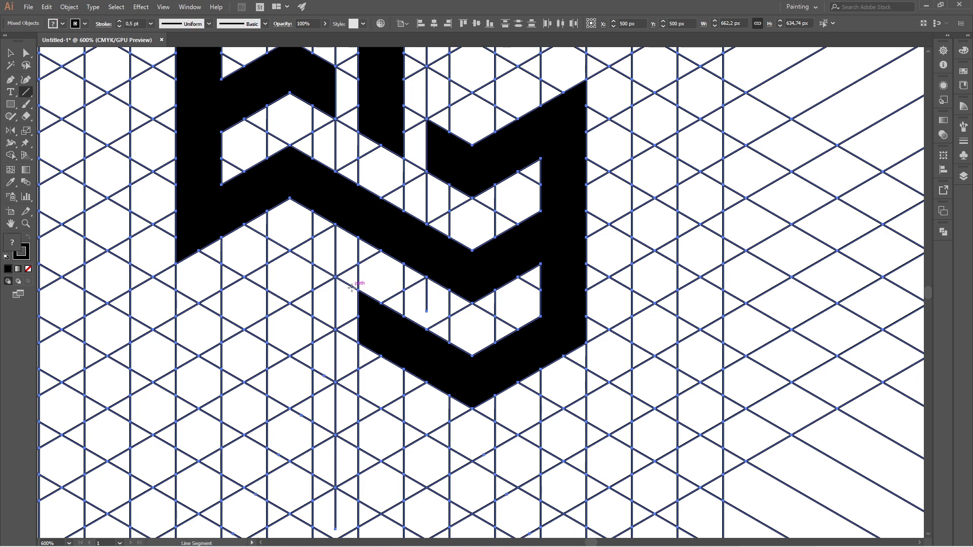
drag(449, 317, 359, 263)
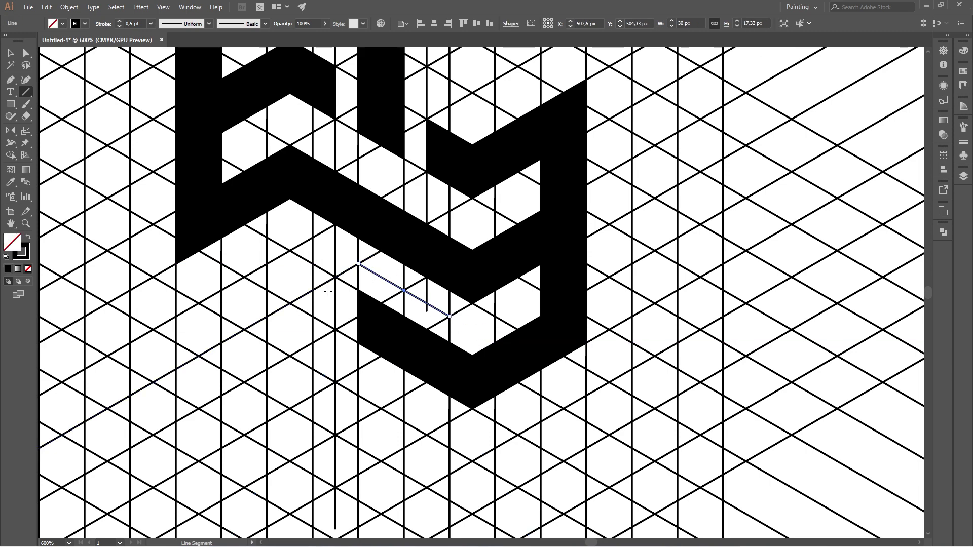
scroll(312, 238, down, 5)
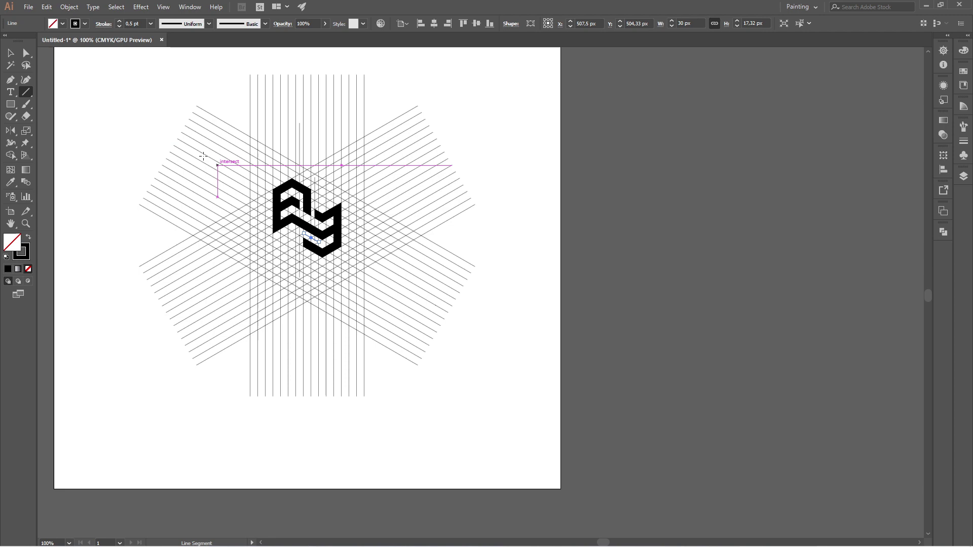
click(10, 52)
drag(114, 93, 377, 271)
scroll(321, 224, up, 5)
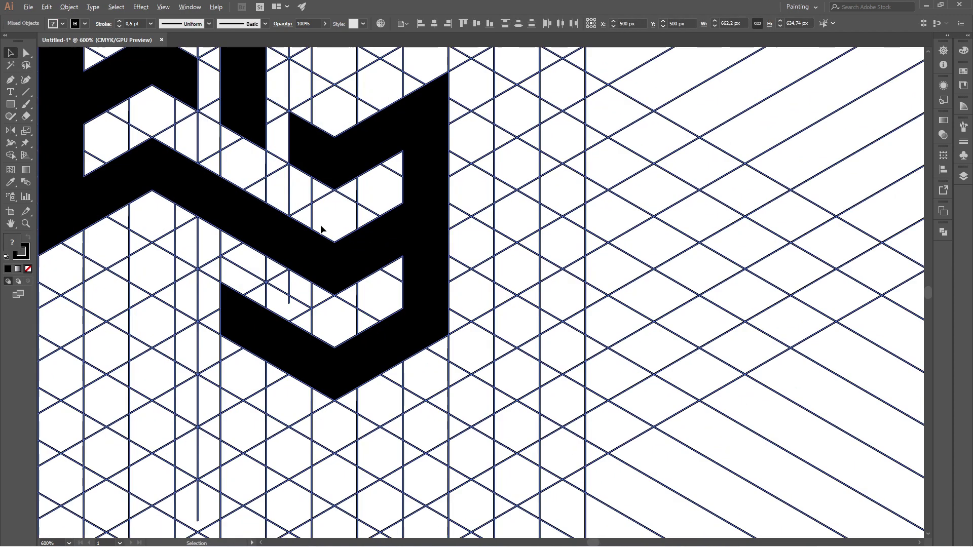
click(12, 157)
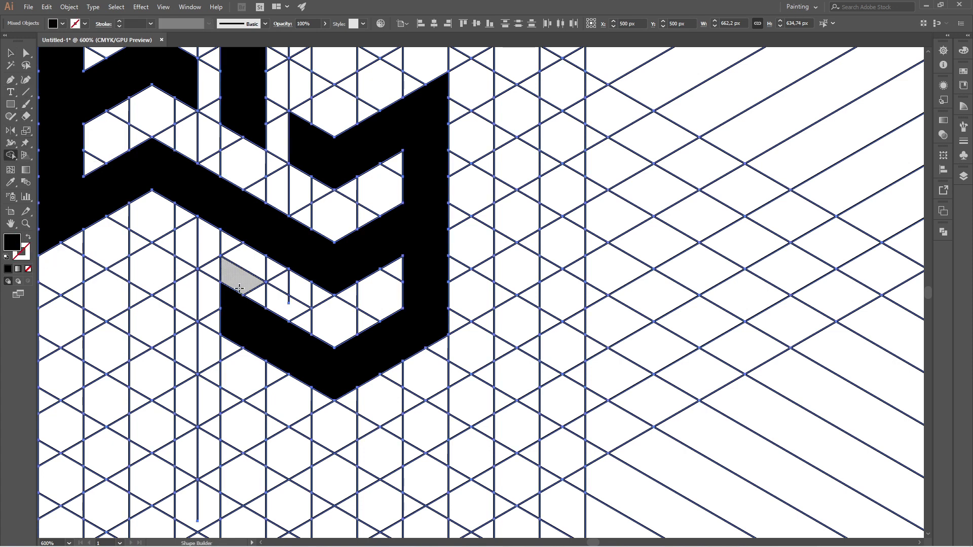
drag(240, 276, 274, 341)
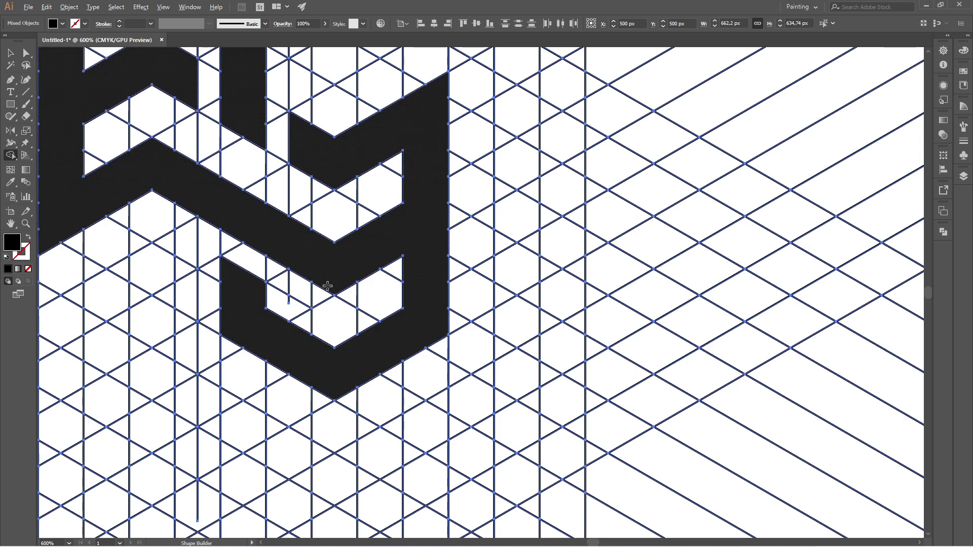
Step: Draw a diagonal line 15 px wide and 8.66 px high below the upper shape's right leg, and merge cells to extend the leg to it
scroll(328, 286, down, 5)
scroll(304, 230, up, 5)
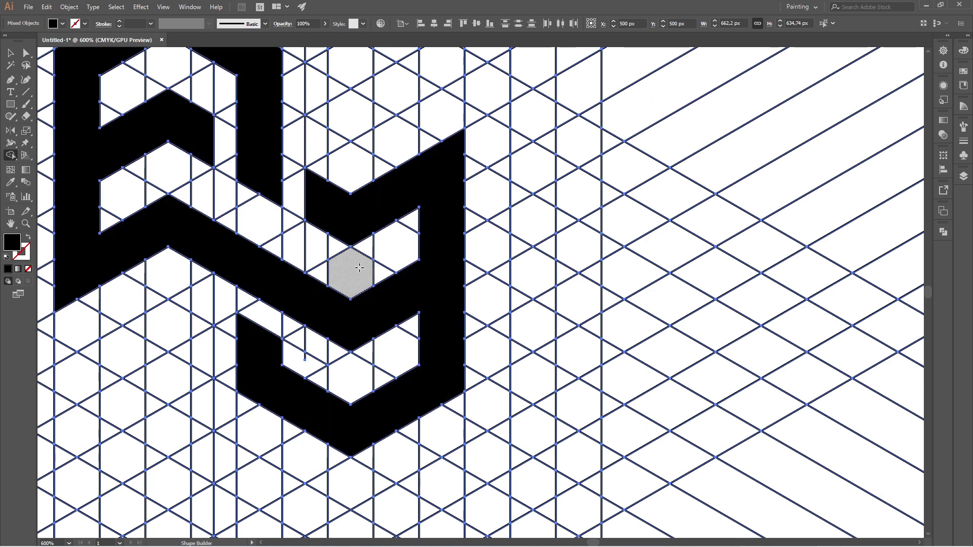
click(25, 92)
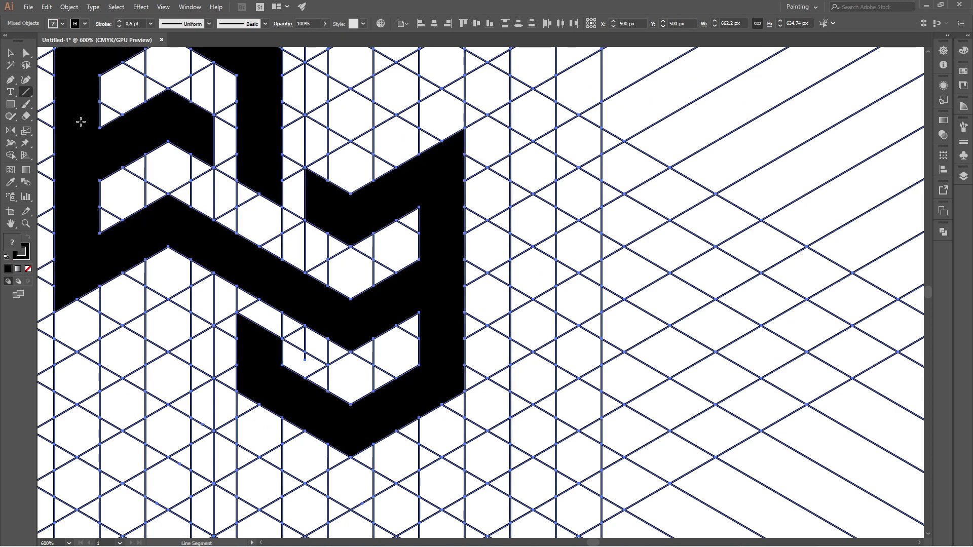
drag(281, 233, 237, 206)
key(ctrl+minus)
key(ctrl+minus)
key(ctrl+minus)
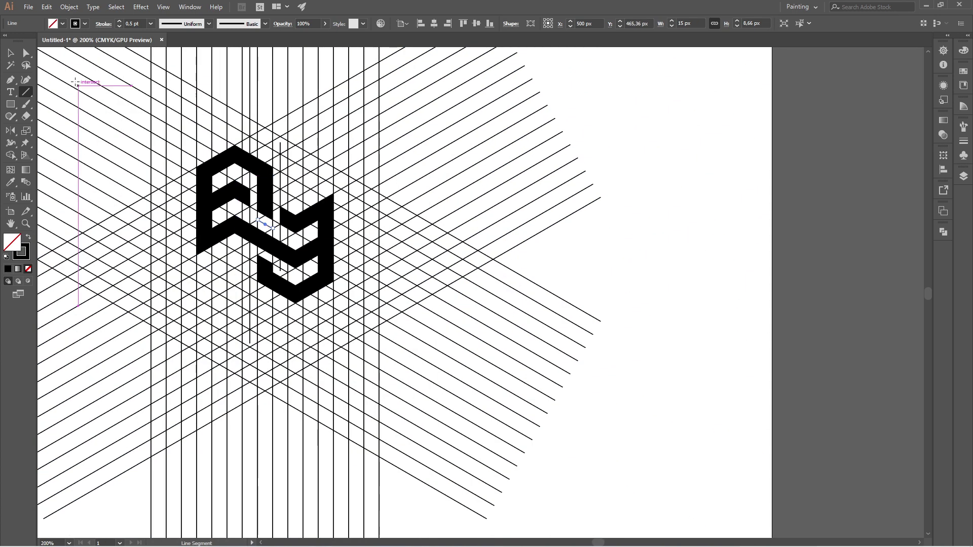
click(11, 52)
drag(141, 48, 479, 414)
scroll(284, 238, up, 4)
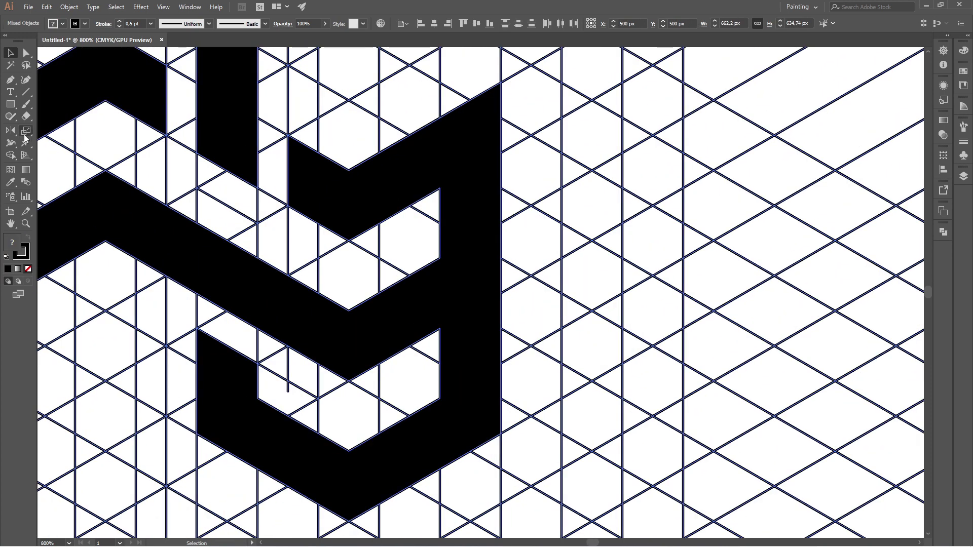
click(17, 158)
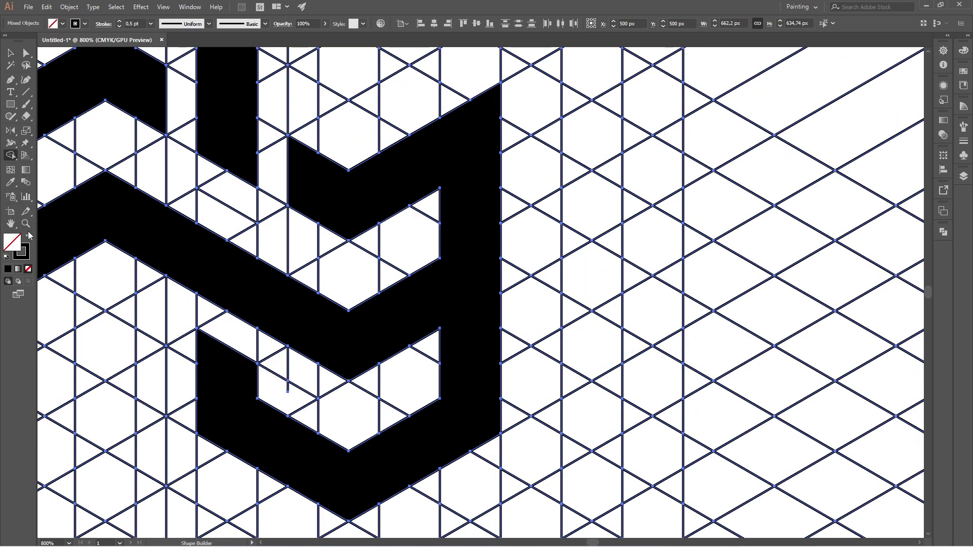
drag(215, 175, 245, 205)
Step: Deselect the artwork, select only the black logo shape, and cut it out of the line grid
scroll(326, 321, down, 2)
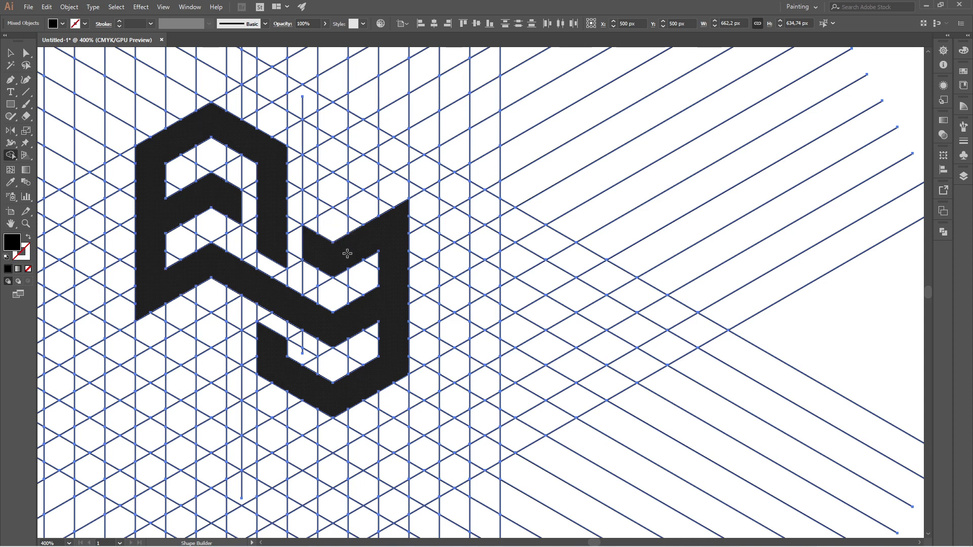
scroll(324, 253, down, 3)
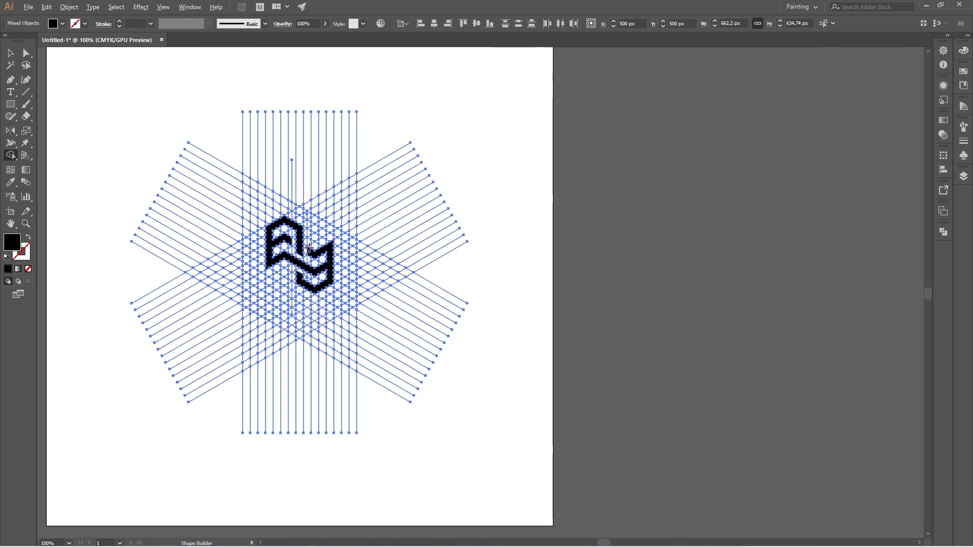
scroll(309, 248, down, 1)
click(10, 52)
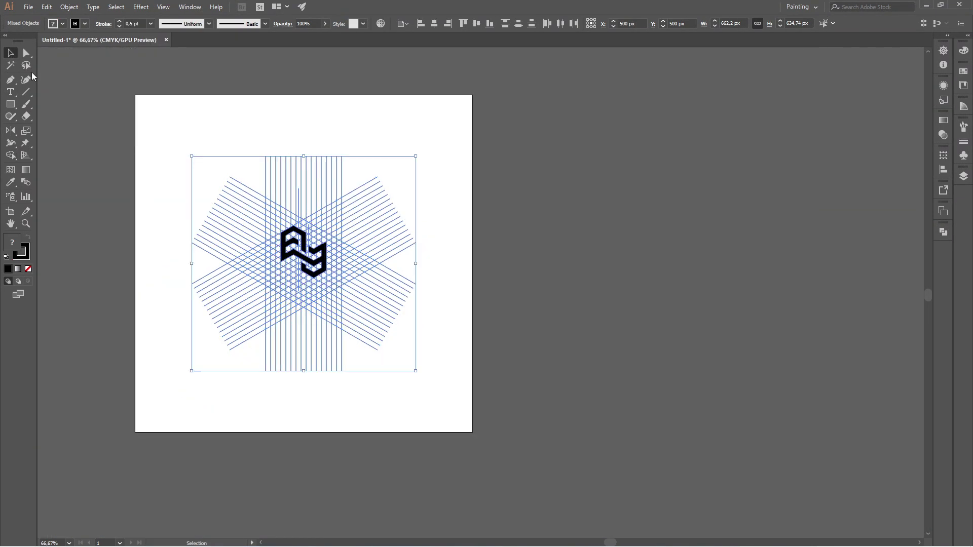
key(ctrl+shift+a)
click(323, 251)
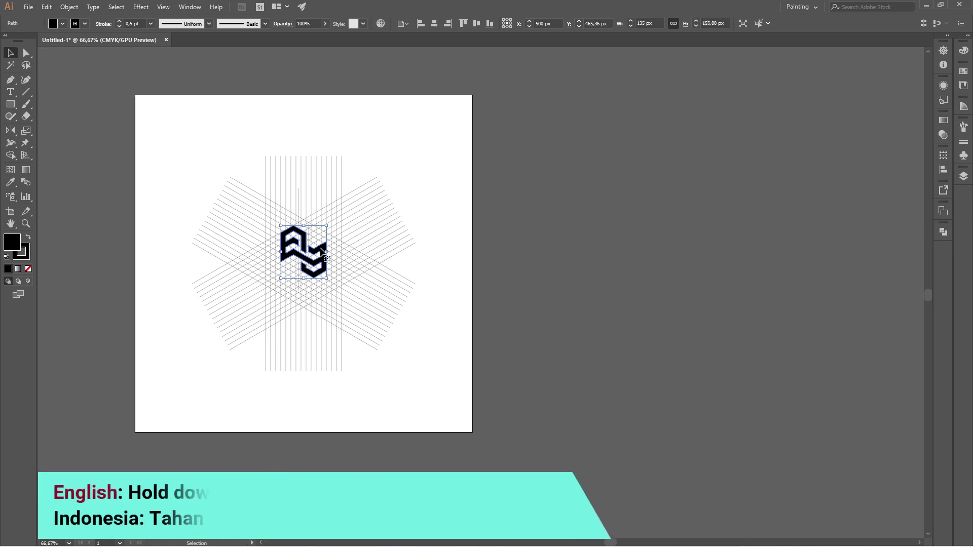
key(ctrl+x)
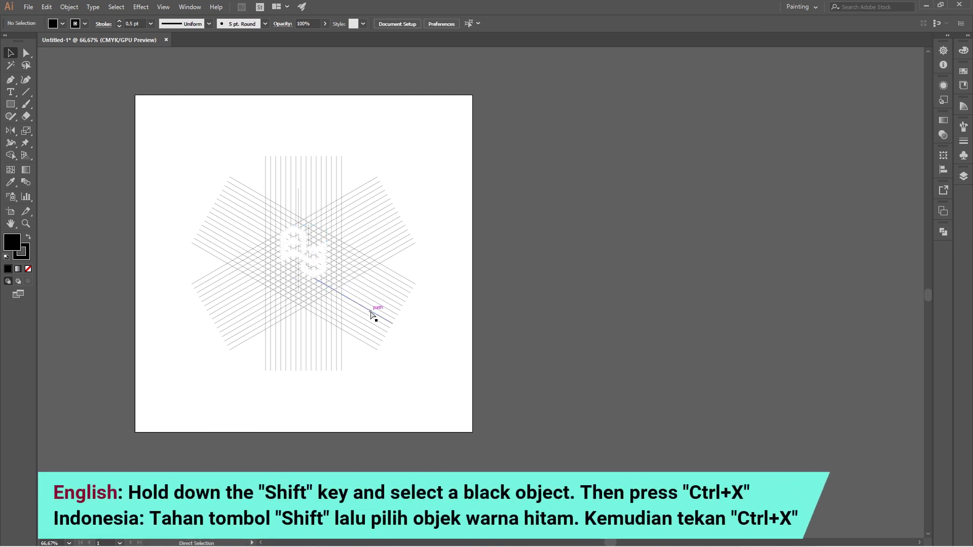
Step: Delete all remaining grid lines and paste the cut logo back in front at its original position
key(ctrl+a)
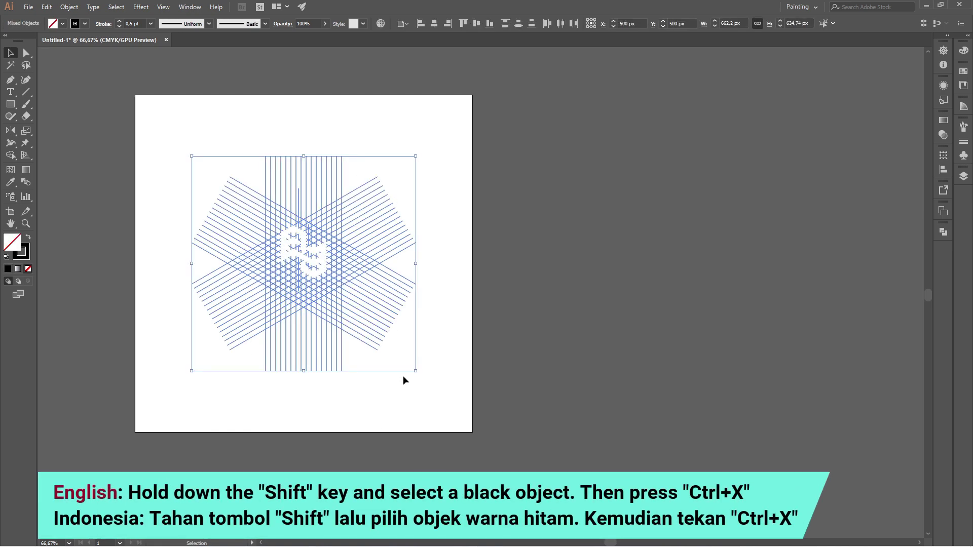
key(ctrl+x)
key(ctrl+f)
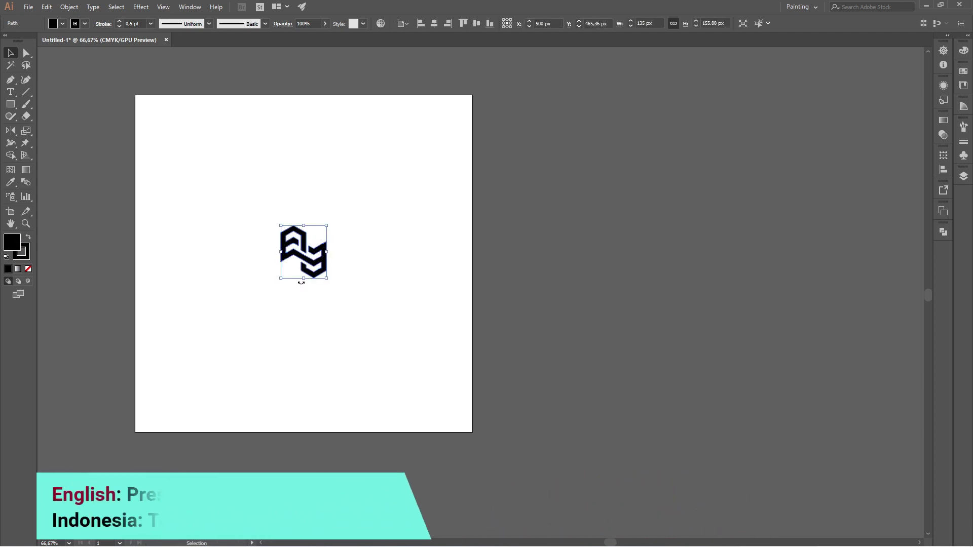
scroll(273, 250, up, 3)
click(529, 299)
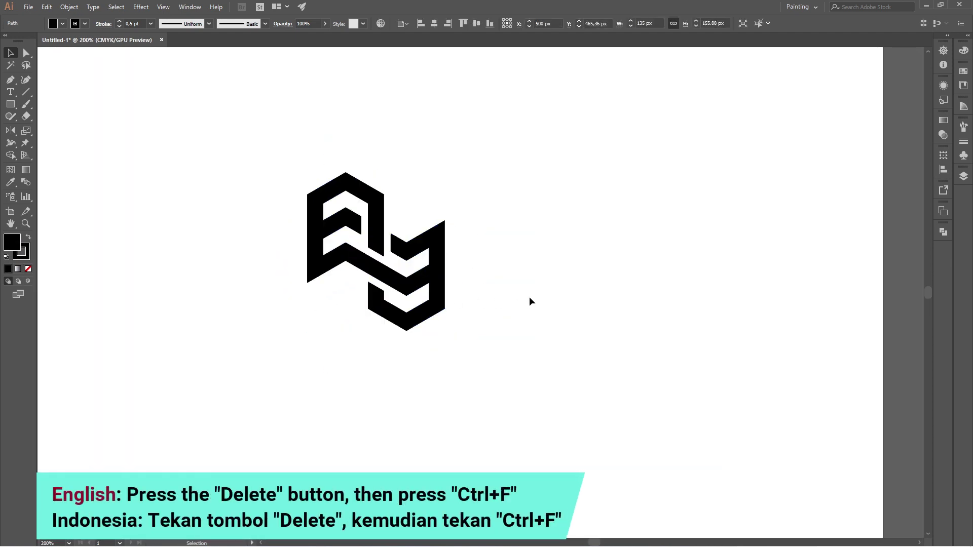
Step: Select the whole logo and expand it so its stroke is converted to filled shapes
drag(271, 150, 517, 405)
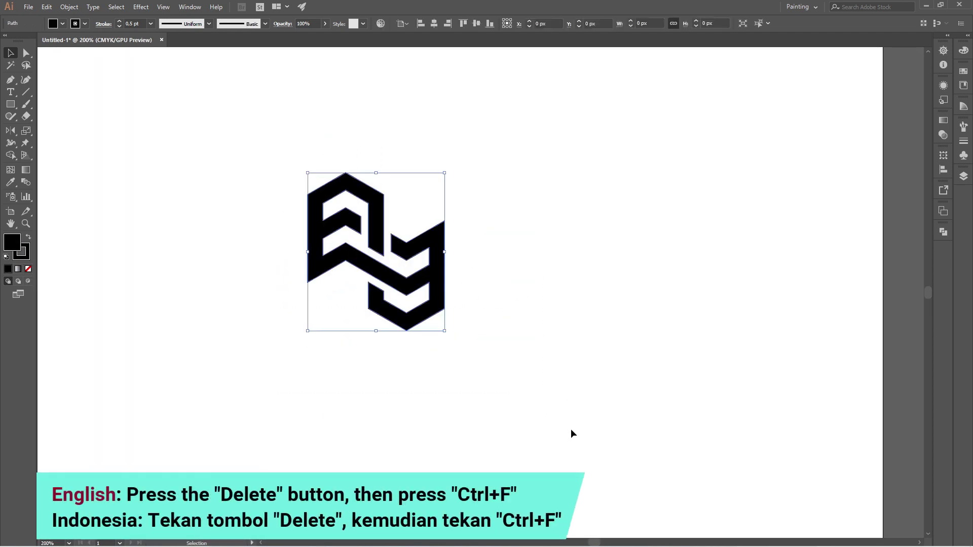
click(69, 7)
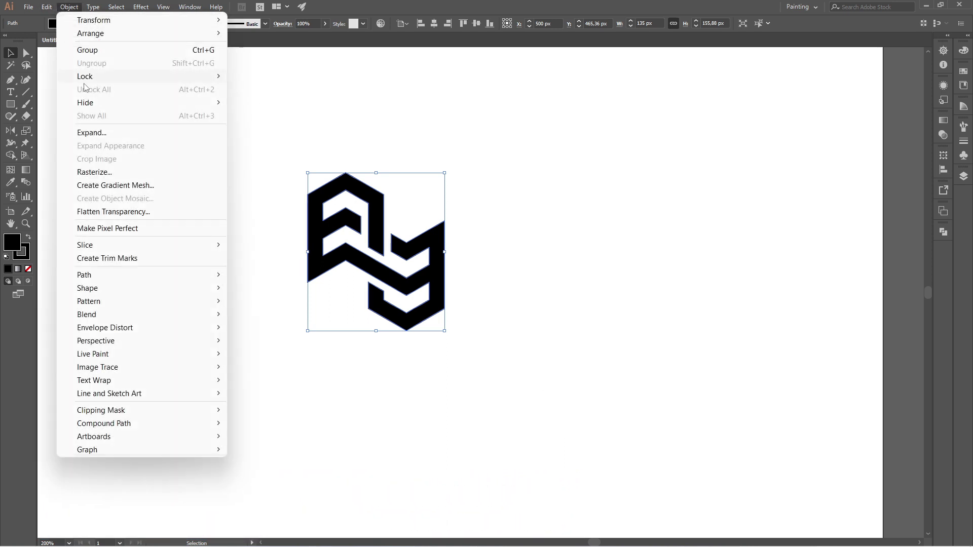
click(128, 133)
click(113, 214)
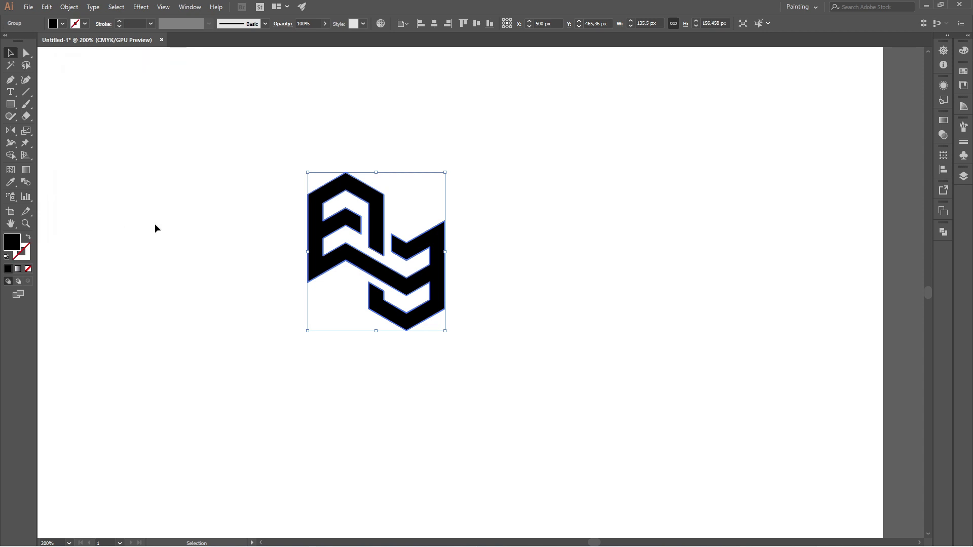
Step: Unite the expanded logo pieces into a single path with the Pathfinder's Unite shape mode
click(190, 7)
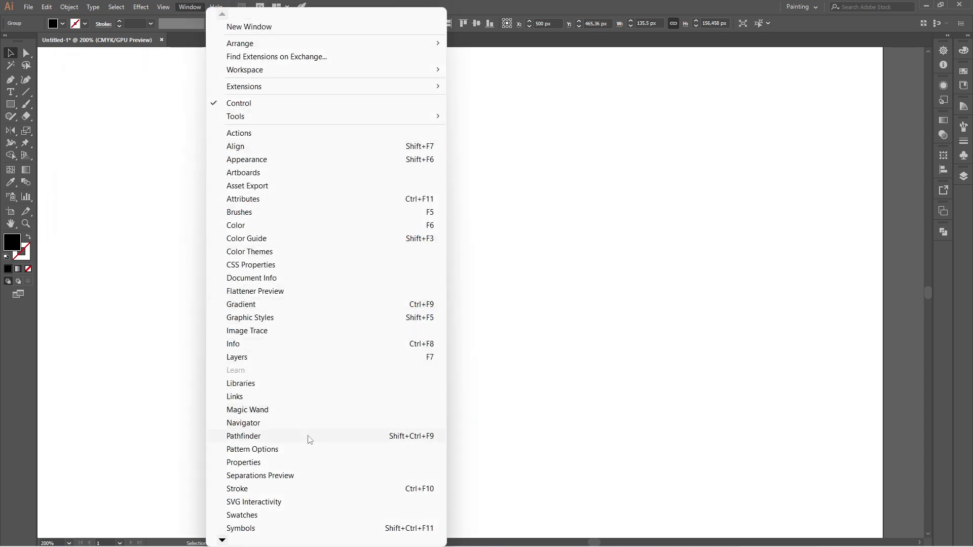
click(365, 438)
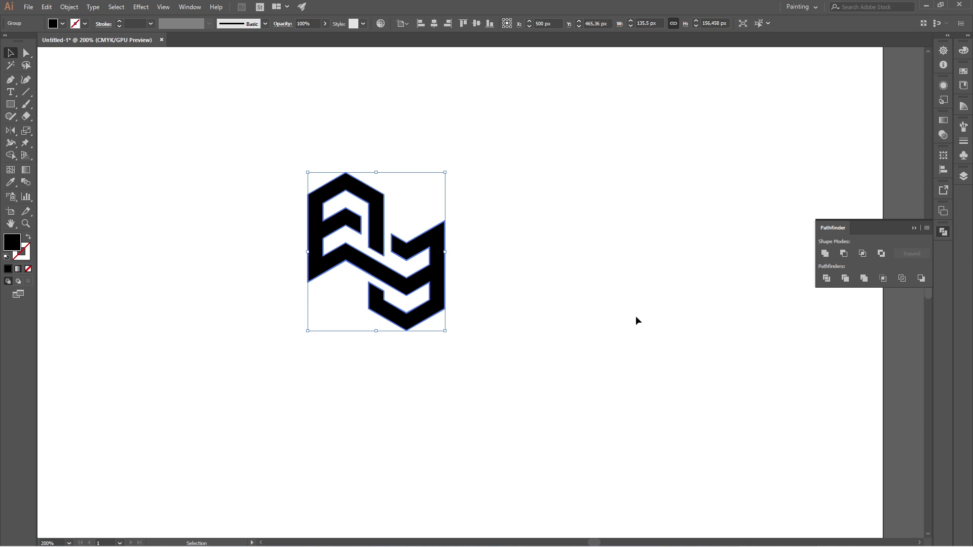
click(824, 258)
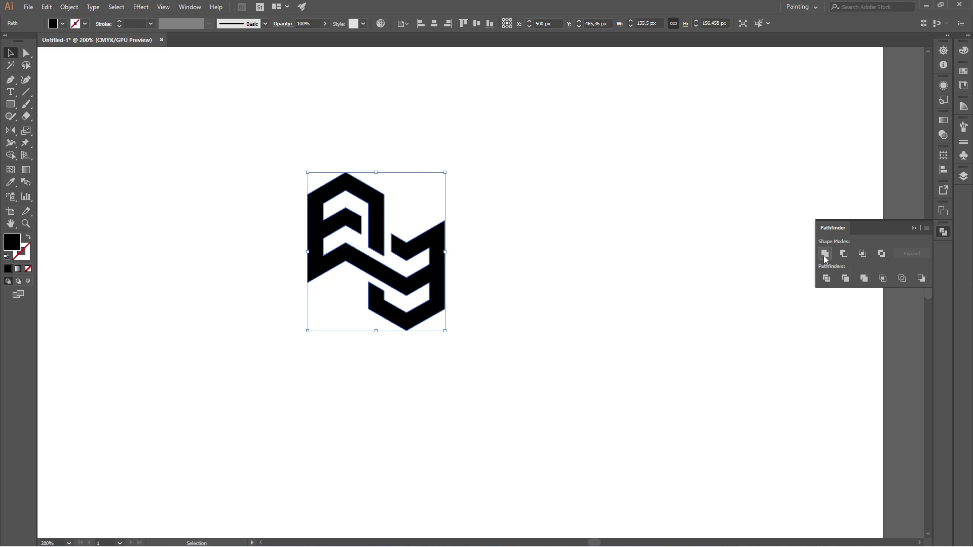
click(679, 273)
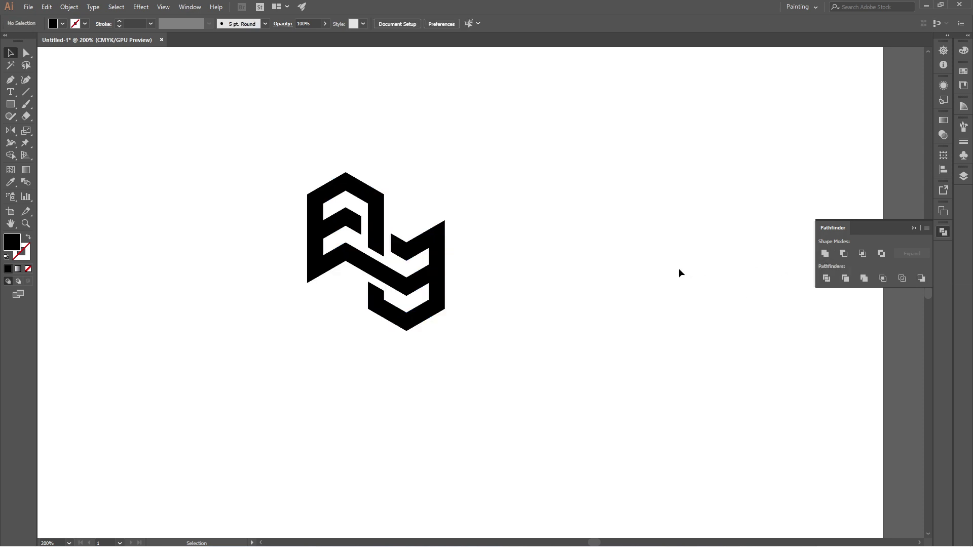
click(914, 228)
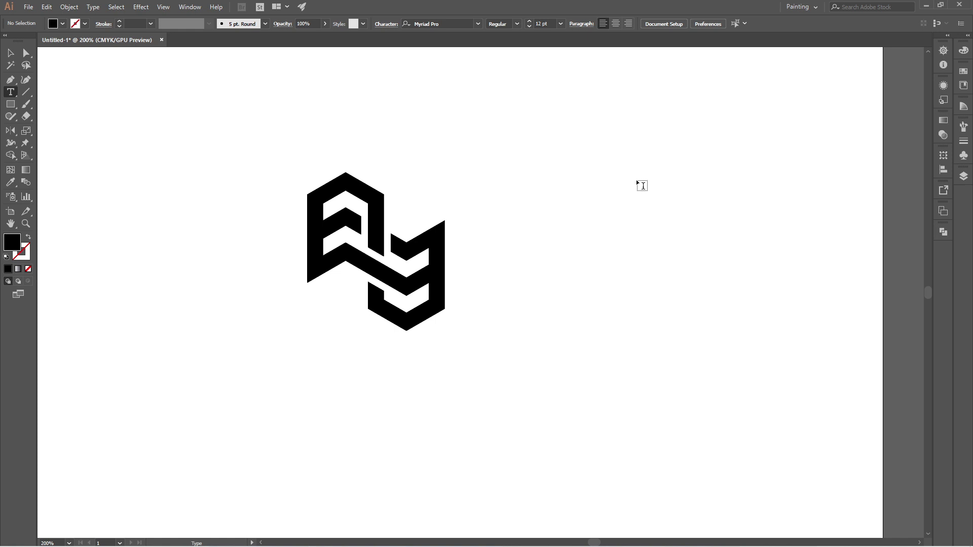
Step: Add the text "UPDOWN" in the empty area to the right of the logo and set its font style to Bold
click(575, 236)
text(U)
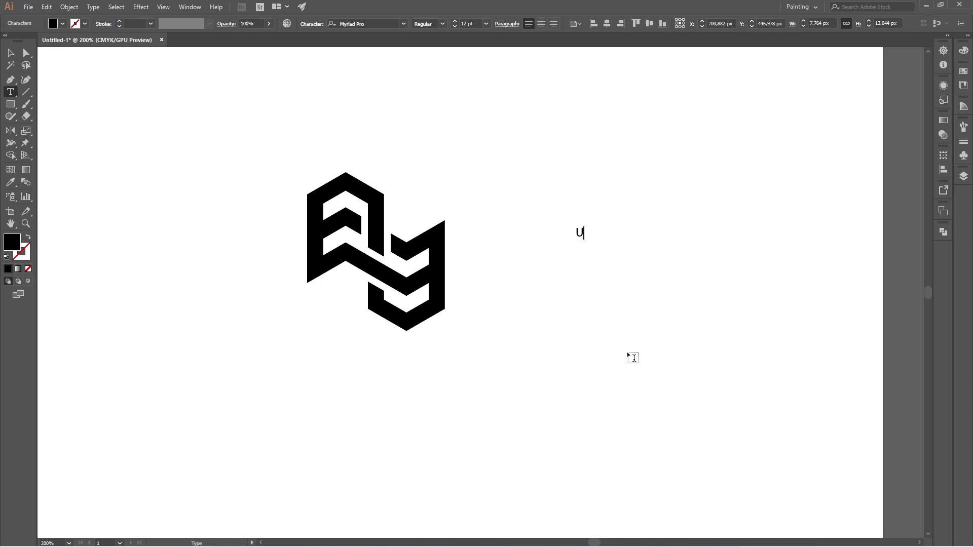
text(PDOWN)
key(ctrl+a)
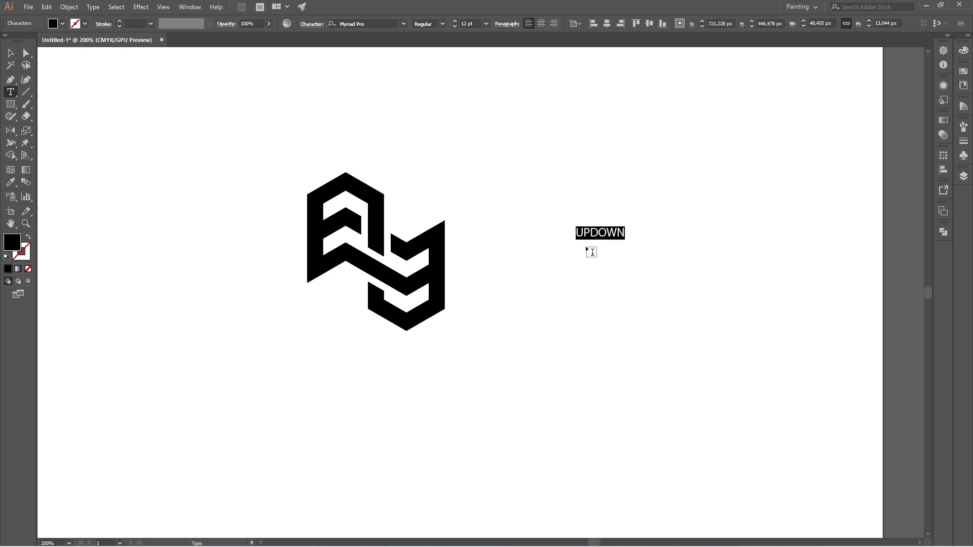
click(442, 24)
click(439, 122)
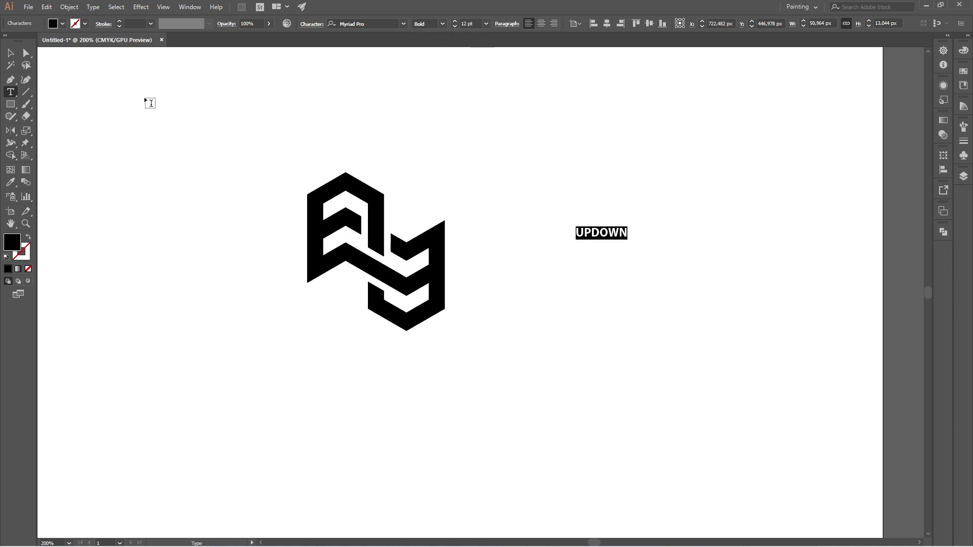
key(Escape)
click(387, 162)
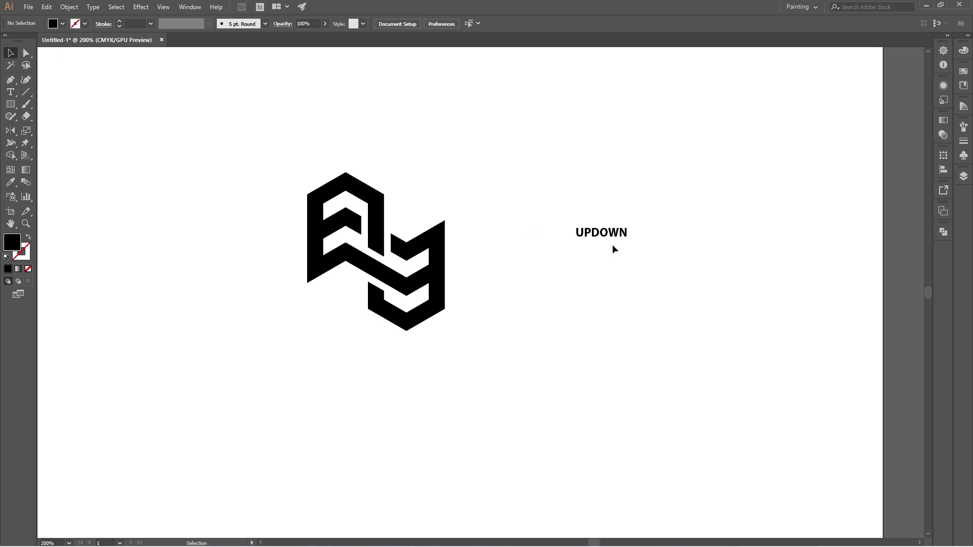
Step: Place the UPDOWN text directly right of the logo, enlarged to about 31.9 pt, and align both by their vertical centers
drag(596, 238, 552, 277)
click(443, 382)
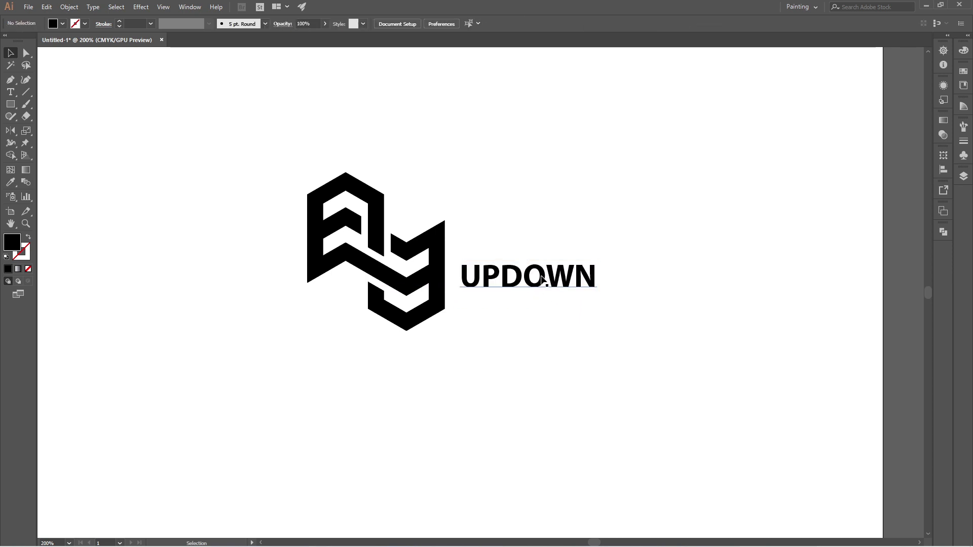
click(542, 278)
shift+click(444, 265)
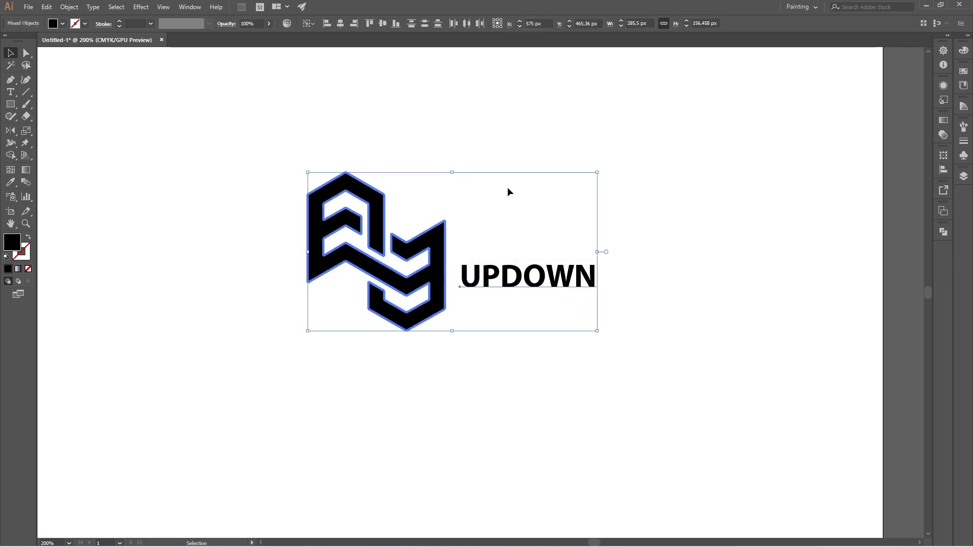
click(642, 215)
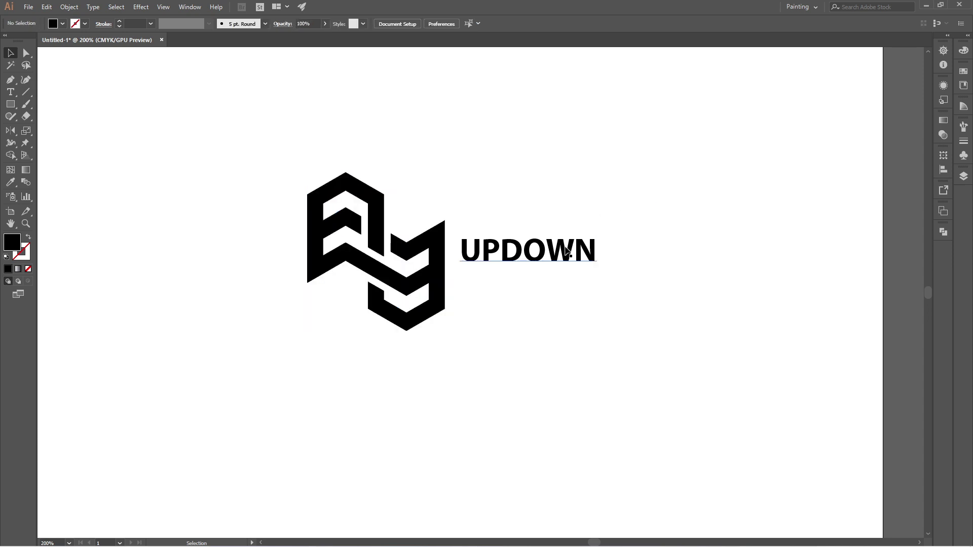
Step: Nudge the UPDOWN text two increments left so it sits slightly closer to the logo
click(567, 251)
key(Left)
key(Left)
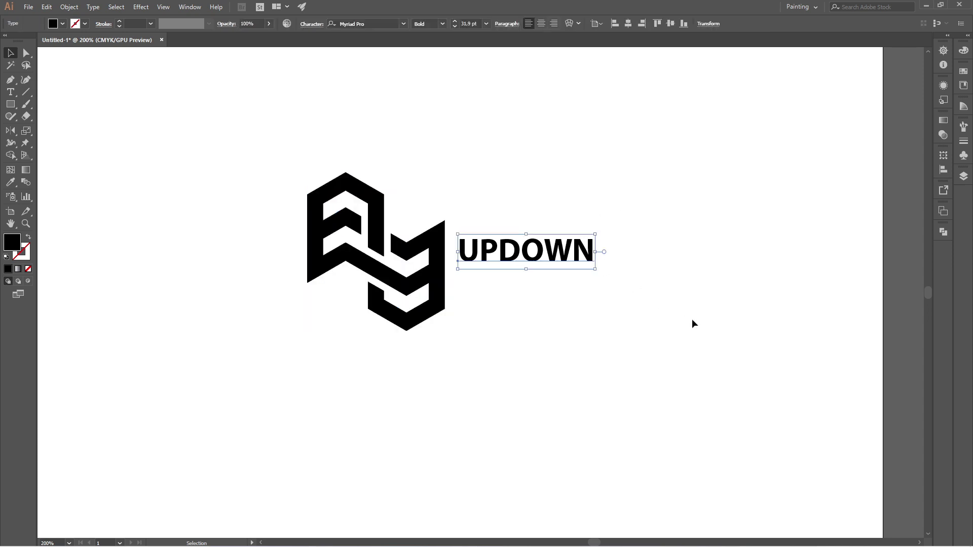
click(706, 326)
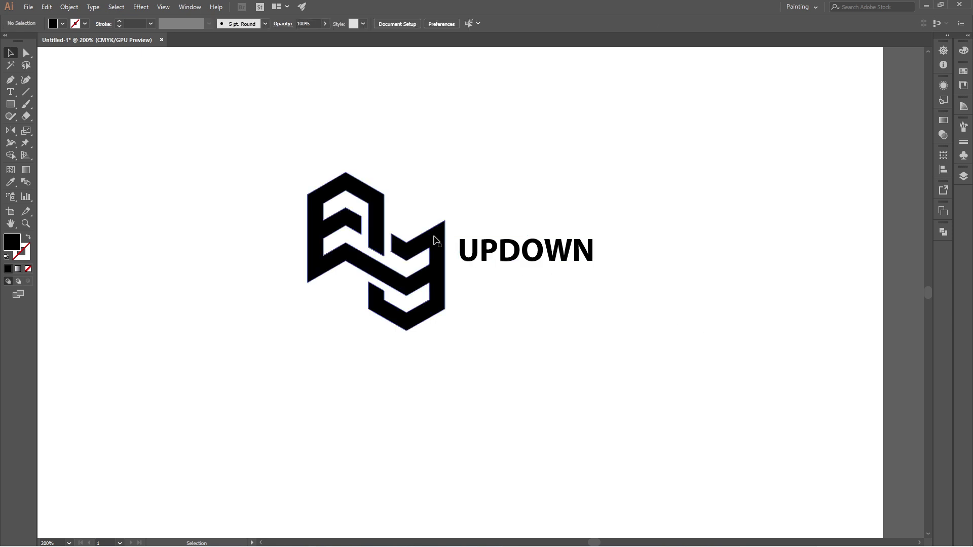
Step: Change the logo symbol's fill to the CMYK Cyan swatch
click(442, 245)
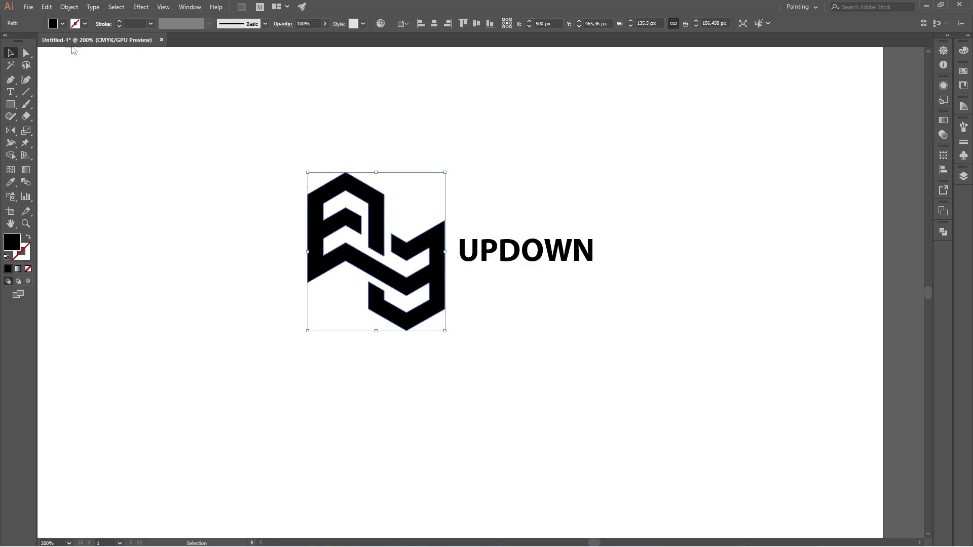
click(62, 24)
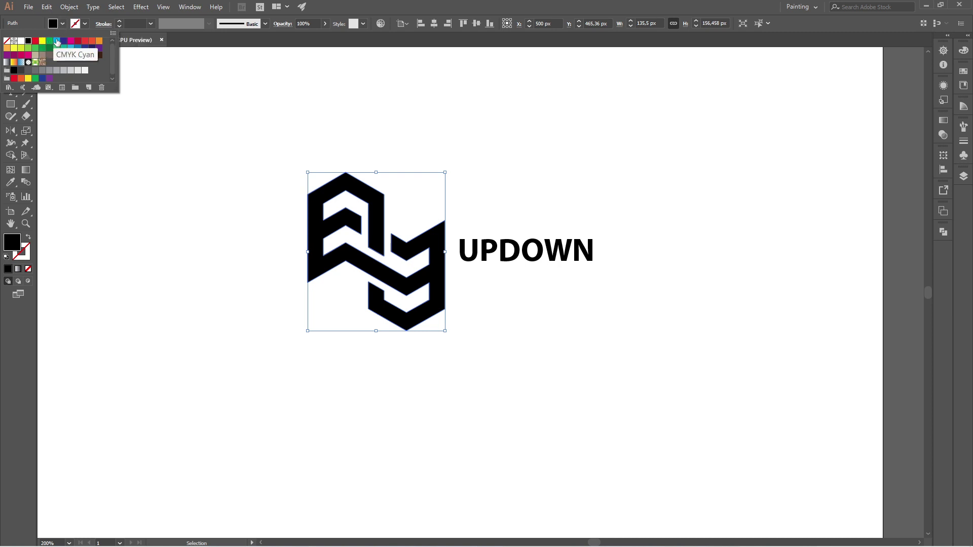
click(57, 40)
click(204, 180)
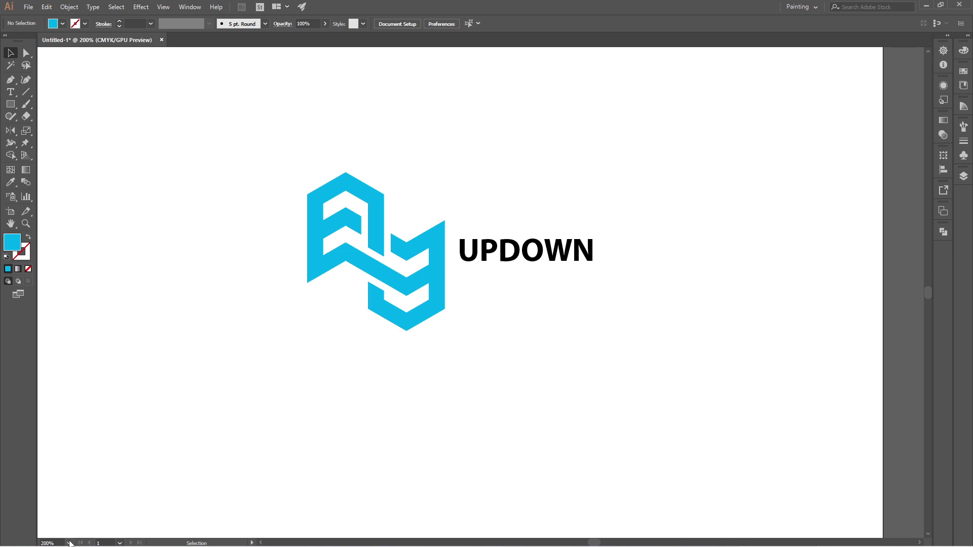
click(68, 543)
click(86, 531)
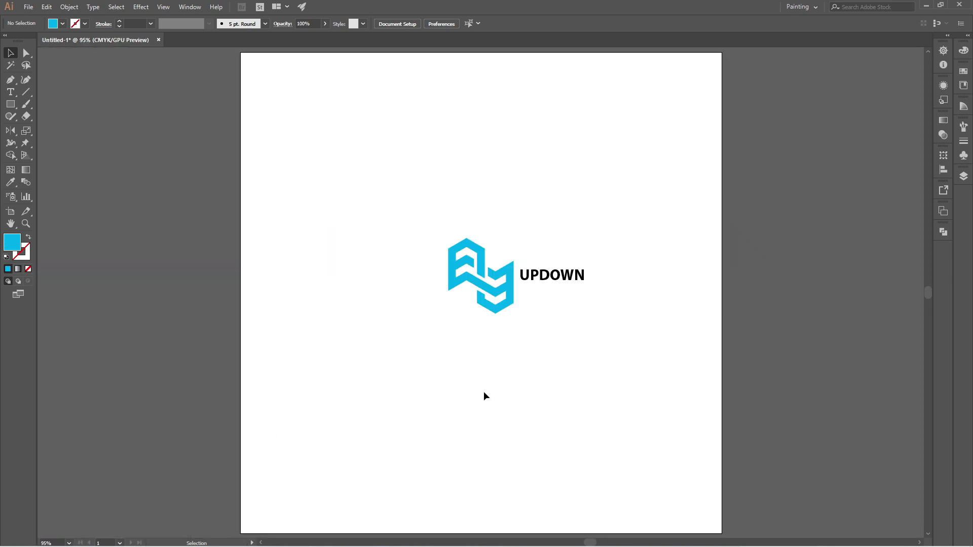